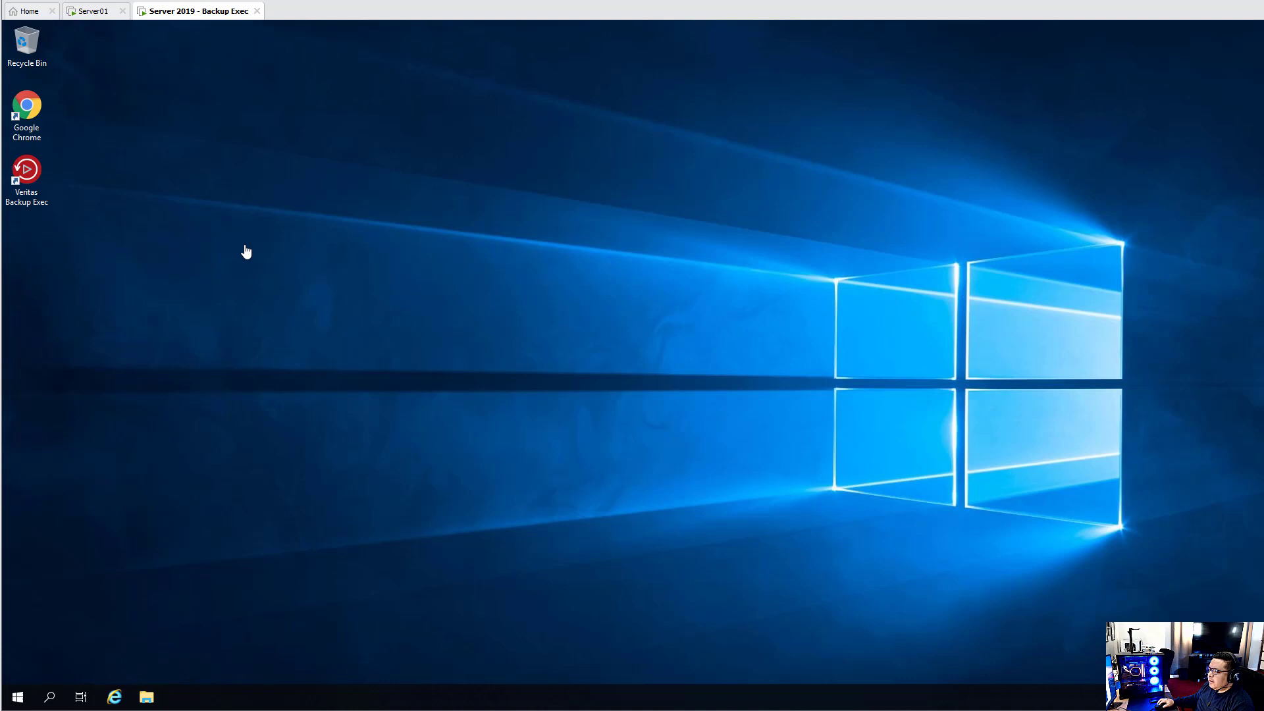
# Launch Veritas Backup Exec, dismiss What's New, and maximize the console
pyautogui.click(40, 192)
pyautogui.doubleClick(38, 189)
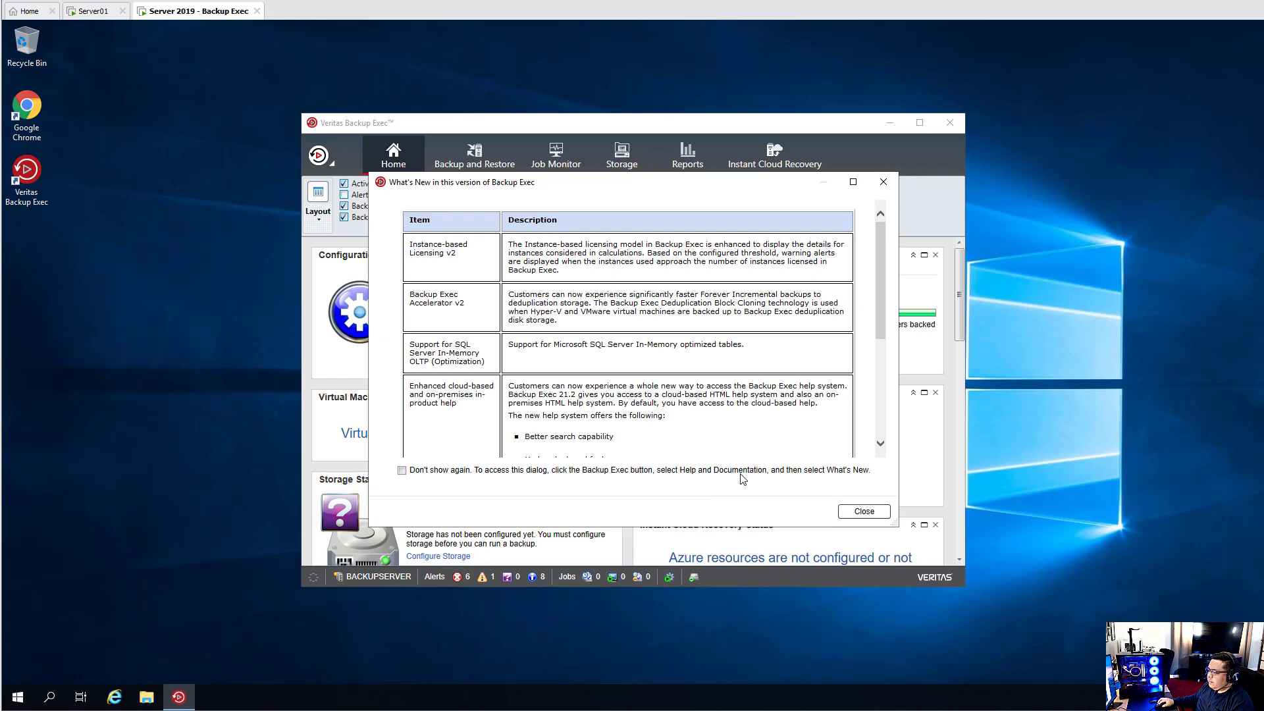
pyautogui.click(856, 511)
pyautogui.click(920, 130)
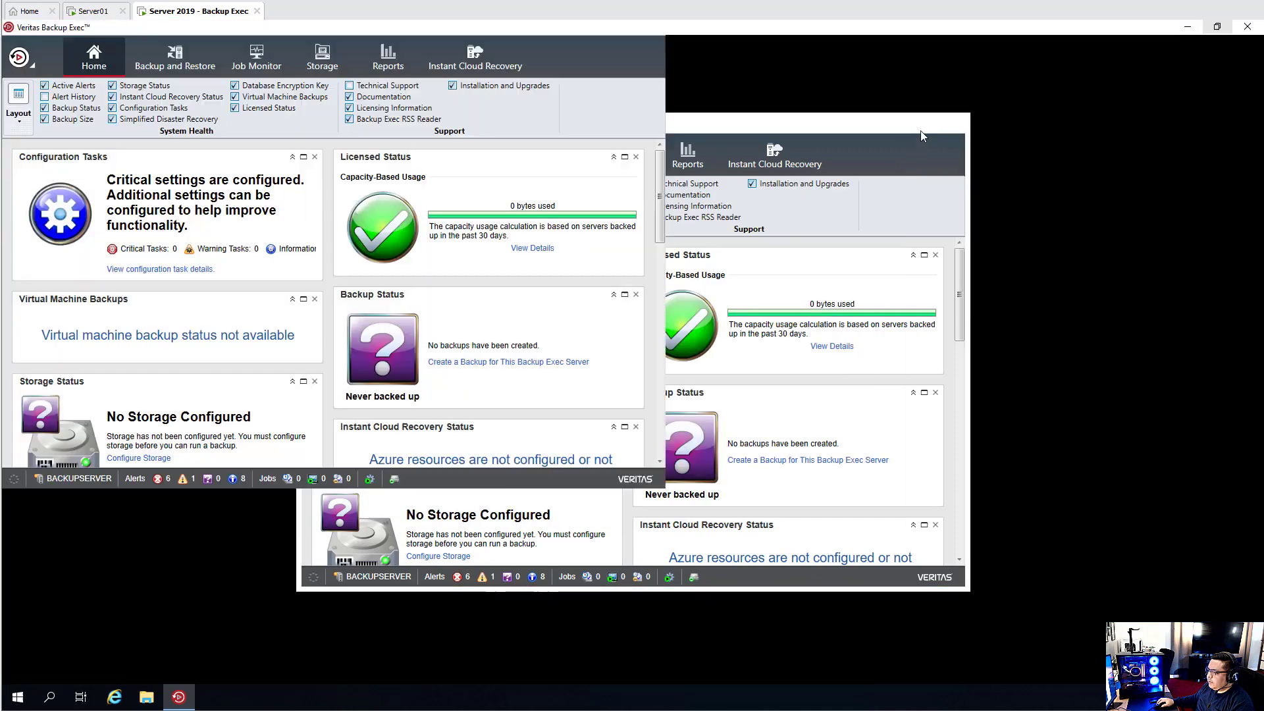
# Go to Configuration and Settings > Logon Accounts from the Backup Exec button menu
pyautogui.click(19, 57)
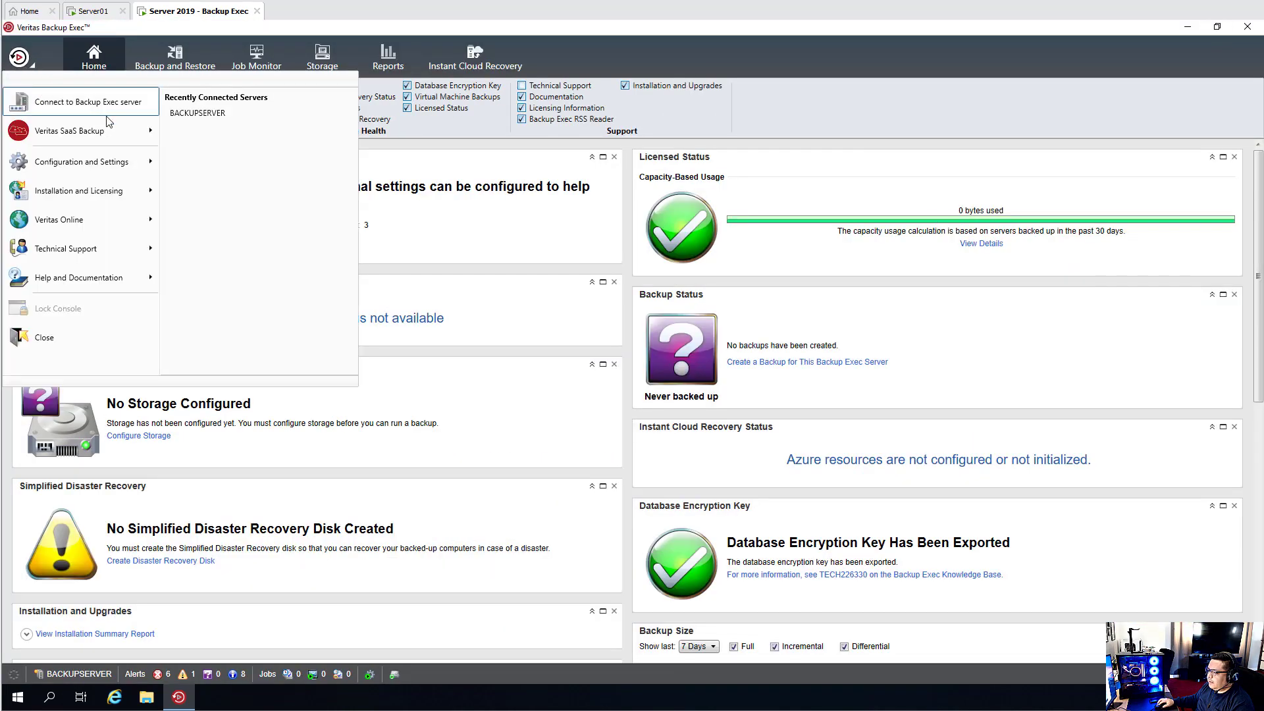
pyautogui.moveTo(137, 131)
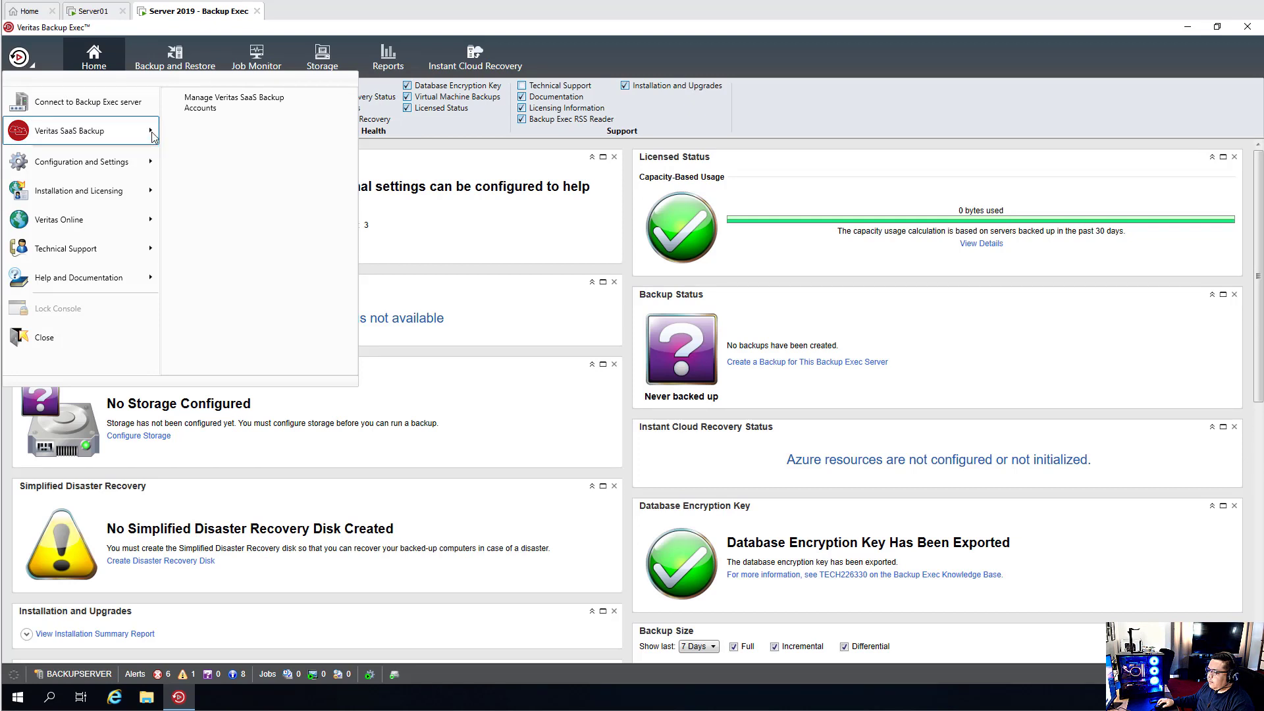
pyautogui.moveTo(147, 162)
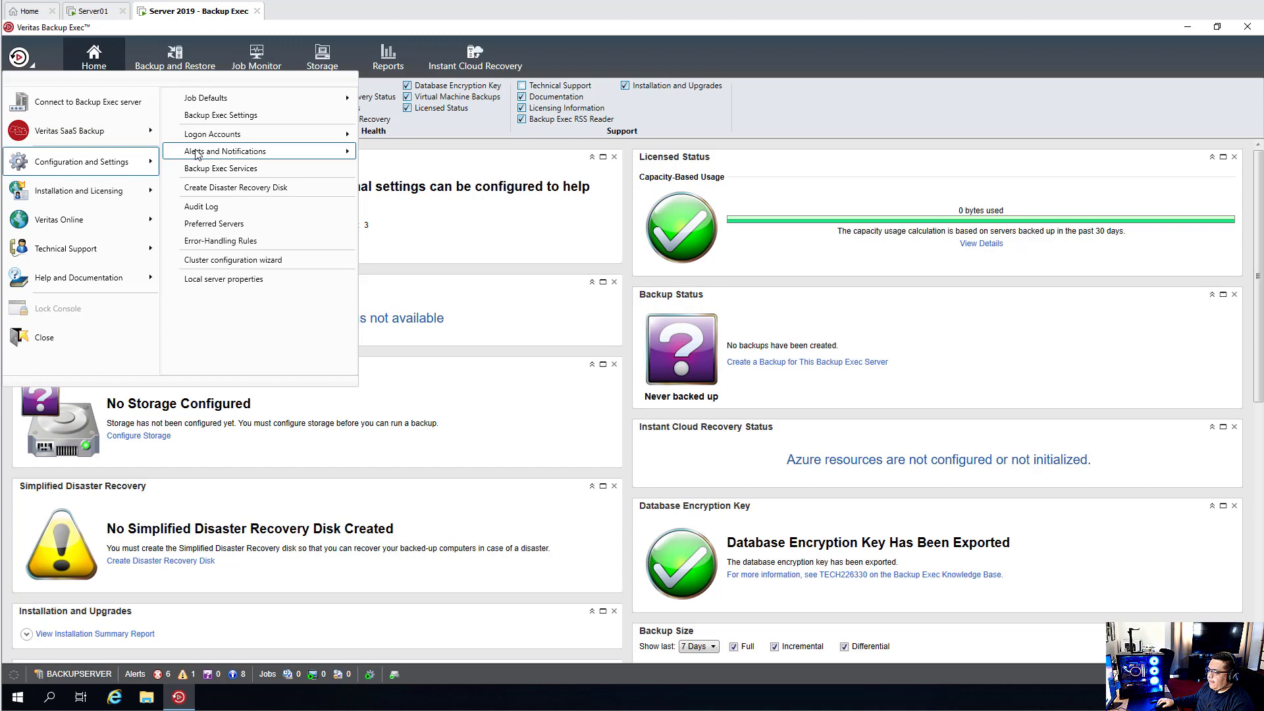
pyautogui.moveTo(264, 140)
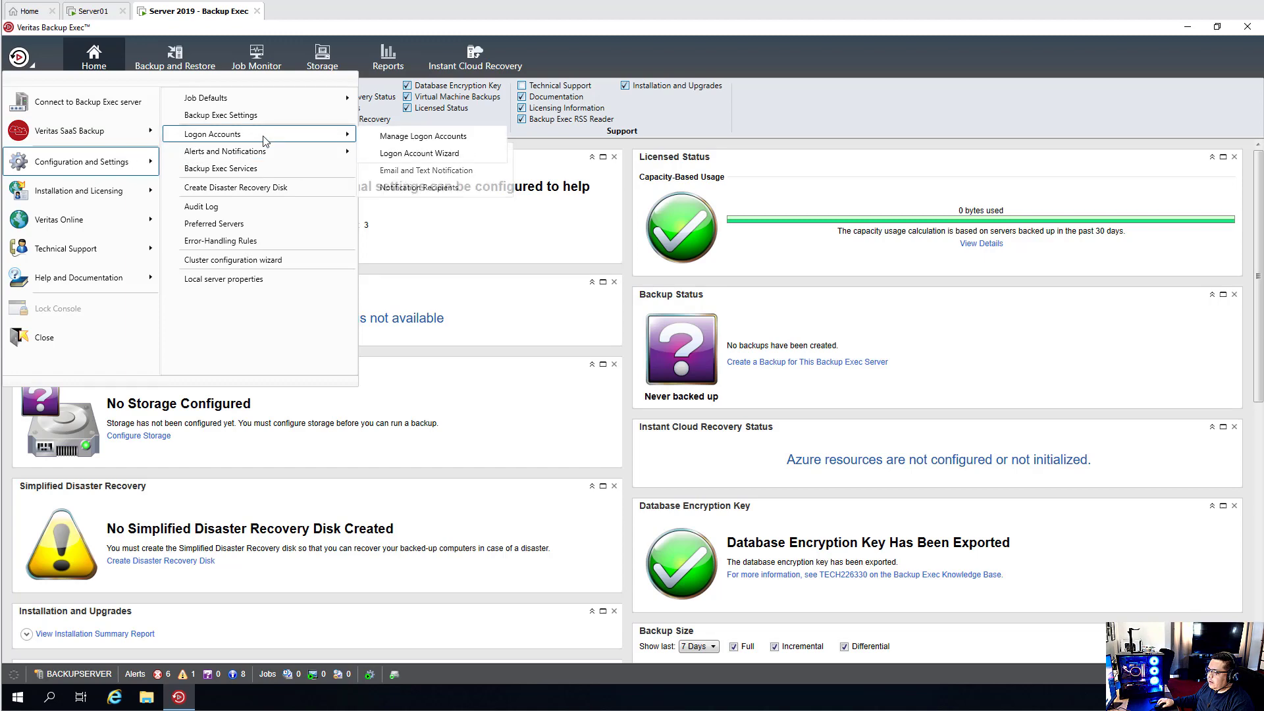
# In Manage Logon Accounts, add the domain administrator account with its password and confirmation, then close
pyautogui.click(397, 137)
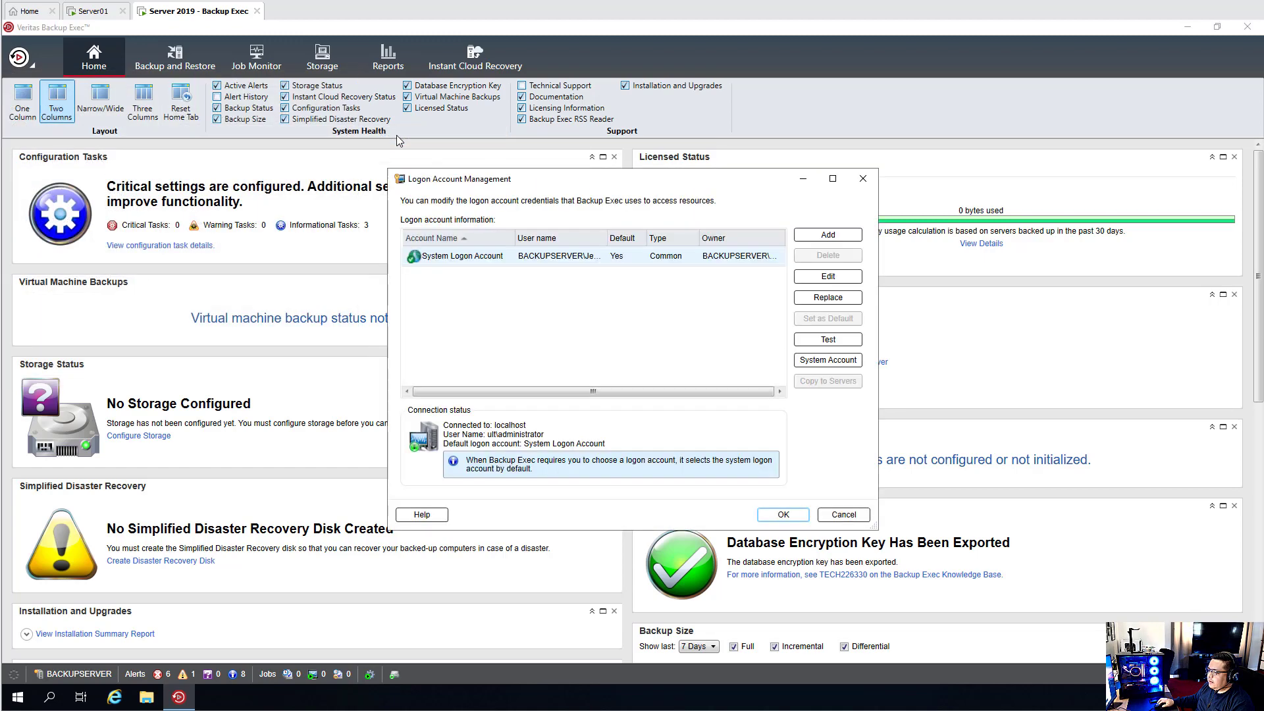
pyautogui.click(835, 237)
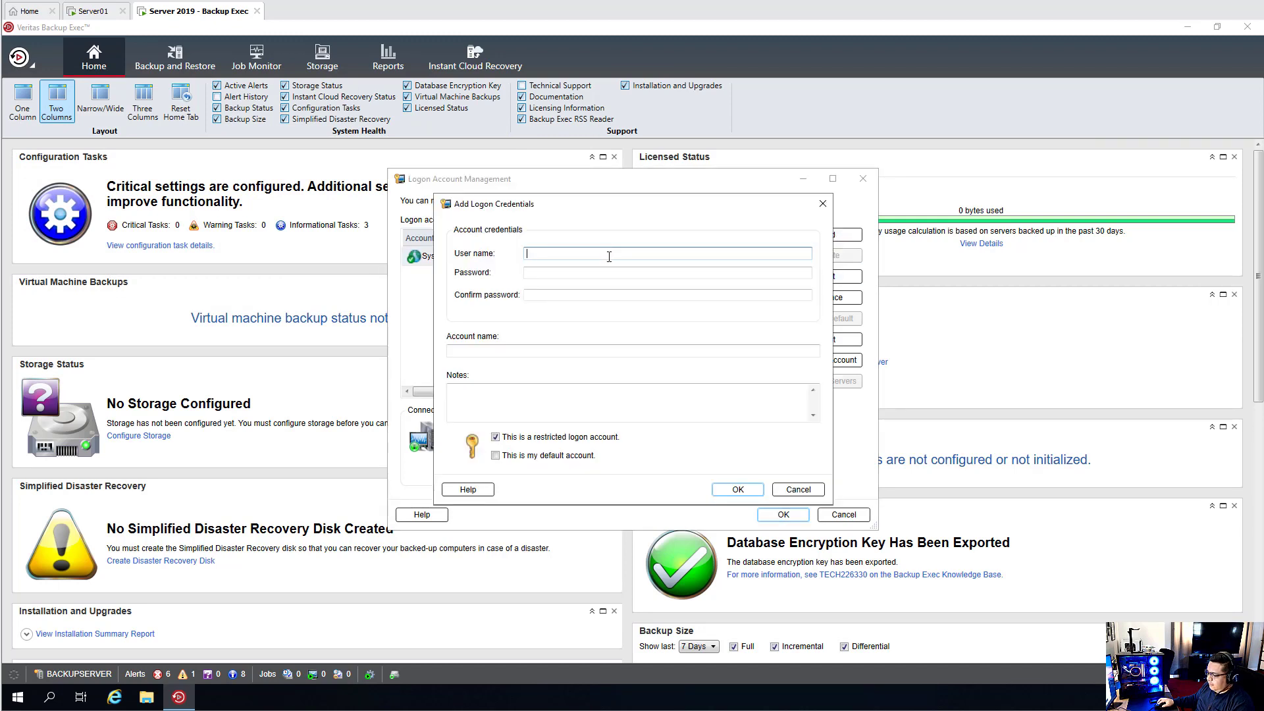
pyautogui.write('u')
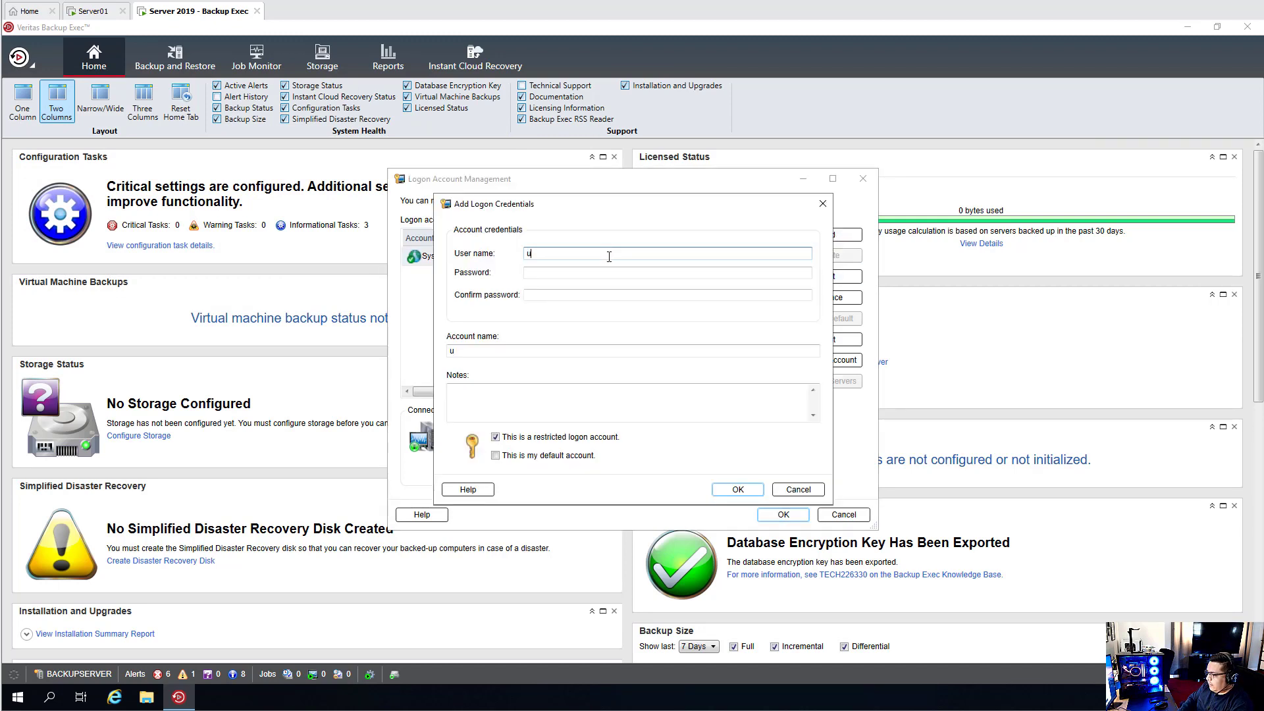
pyautogui.write('lt\\administrator')
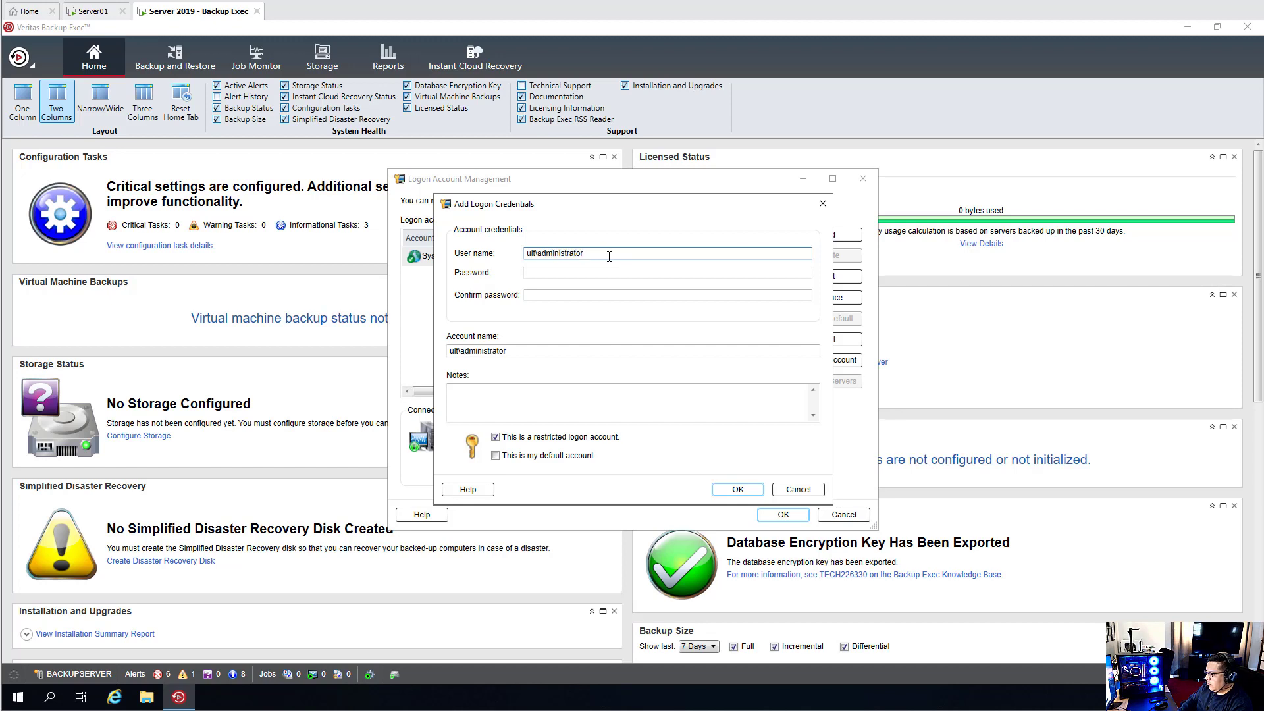
pyautogui.press('Tab')
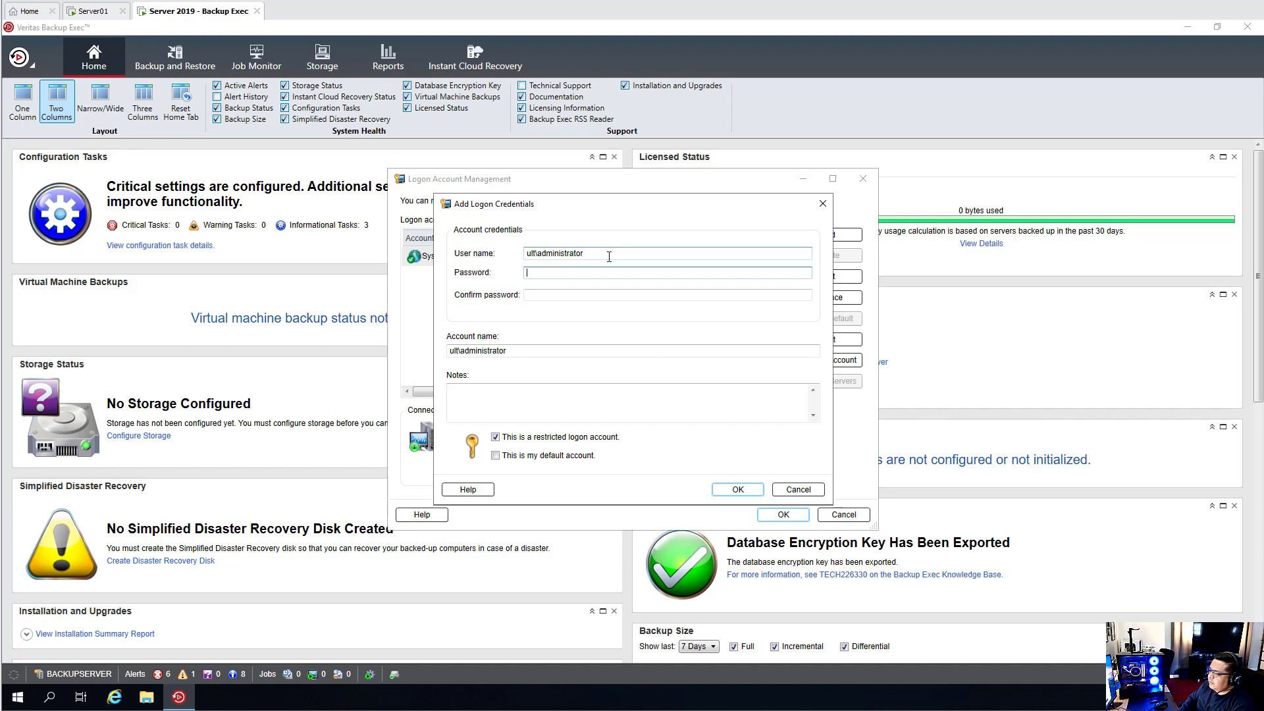
pyautogui.write('P')
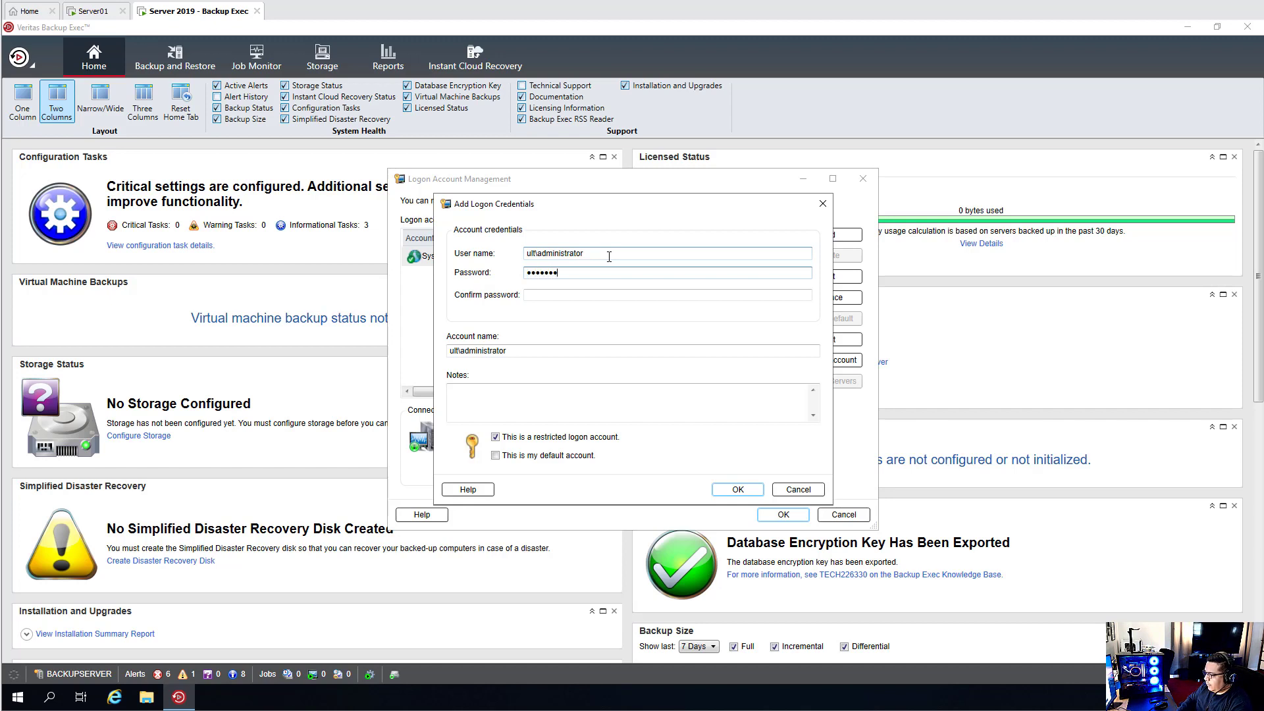
pyautogui.press('BackSpace')
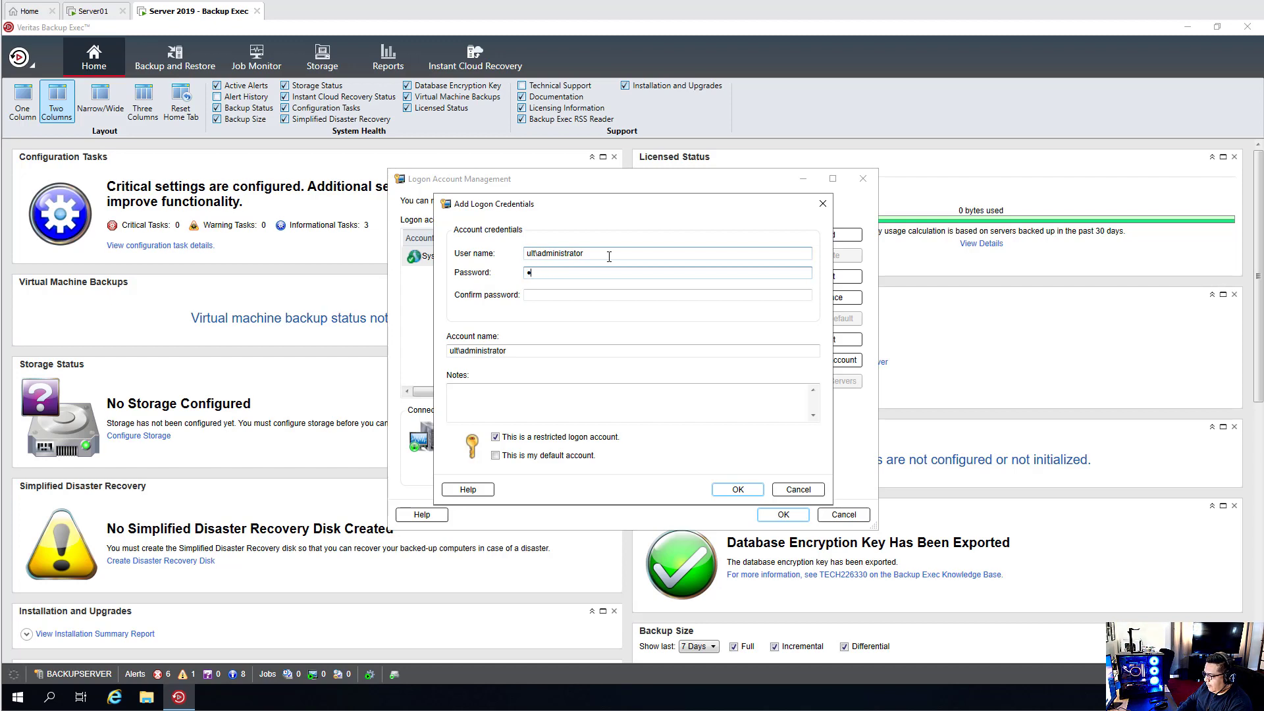
pyautogui.write('!')
pyautogui.press('Tab')
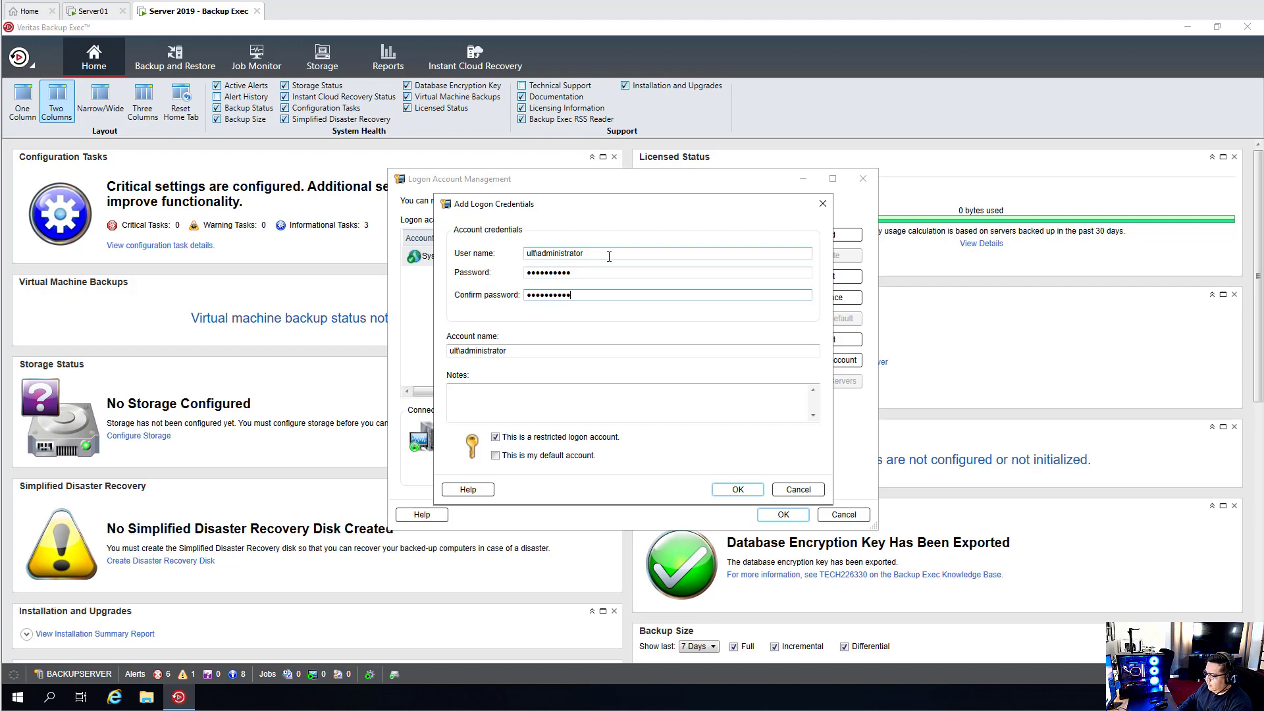
pyautogui.press('Return')
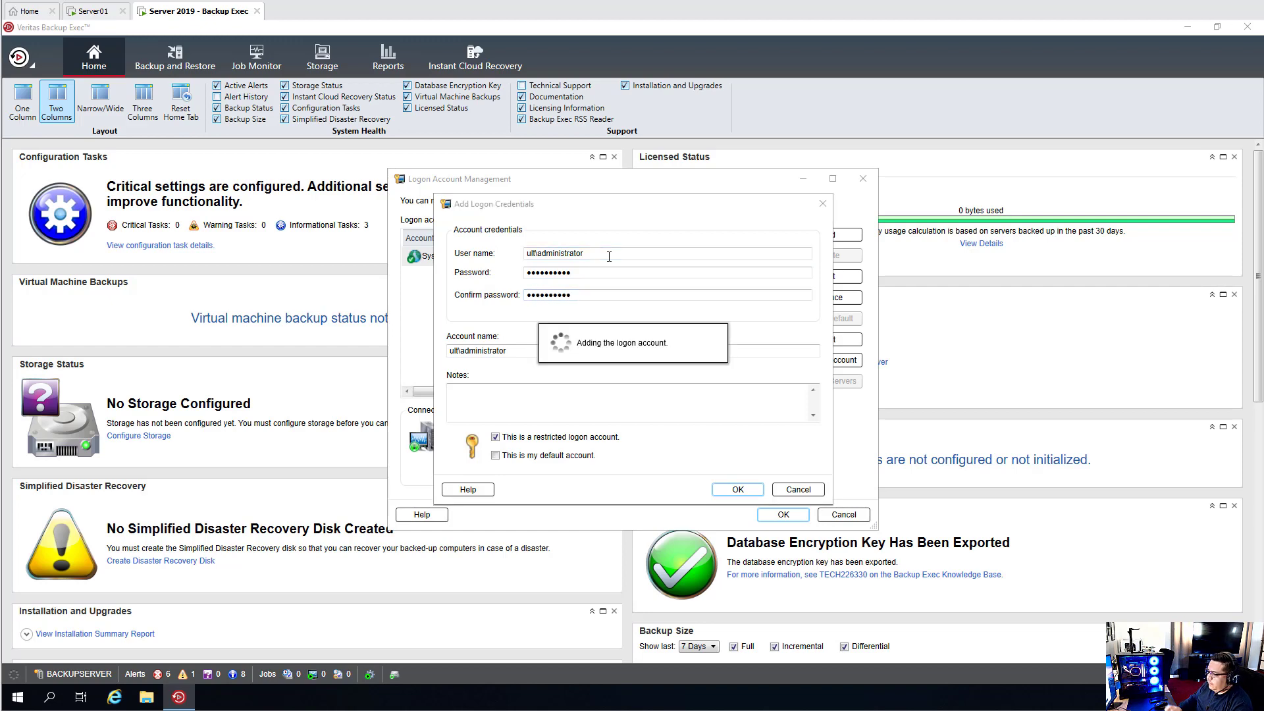
pyautogui.click(783, 514)
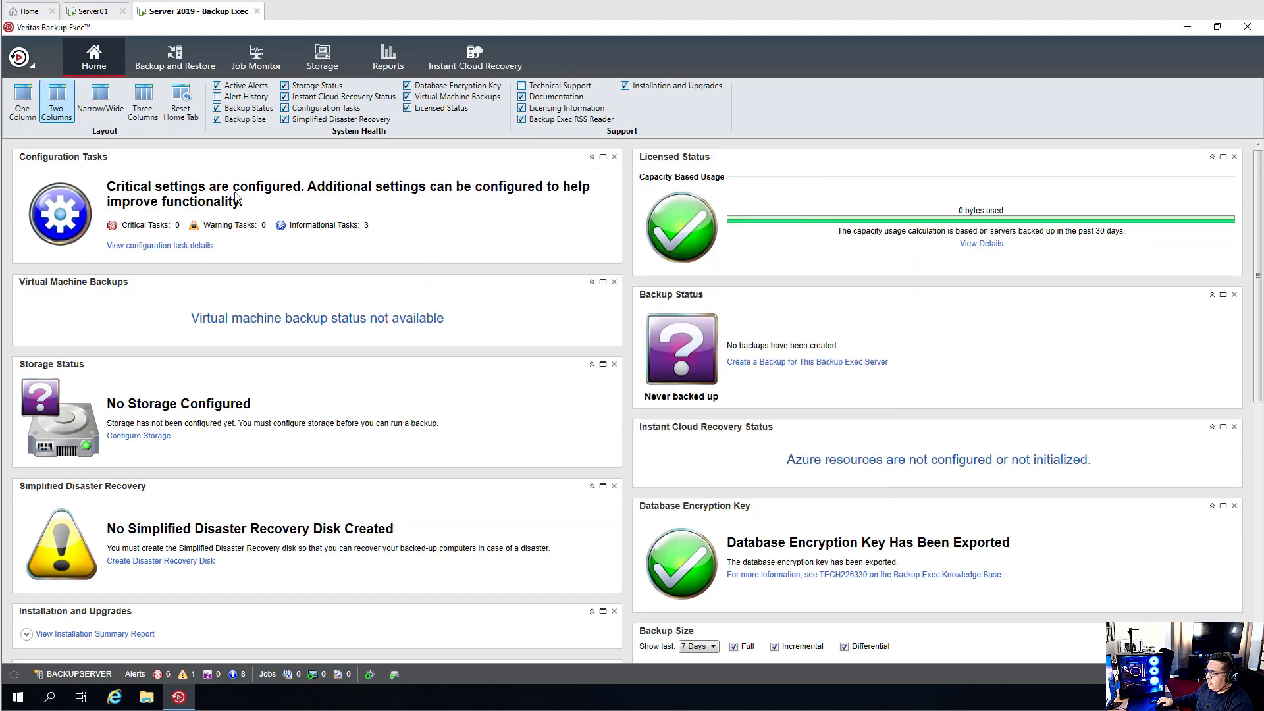
# From the Servers list, start adding a Windows server and allow Backup Exec to establish a trust
pyautogui.click(175, 56)
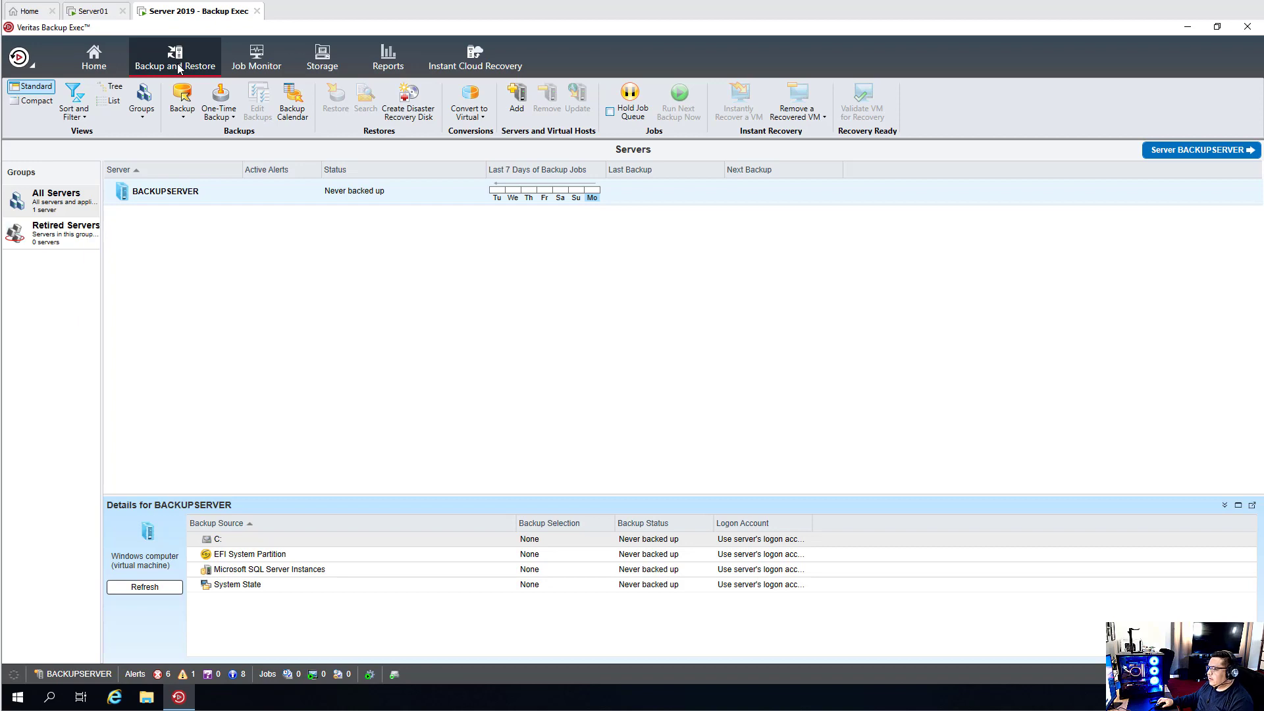
pyautogui.click(518, 102)
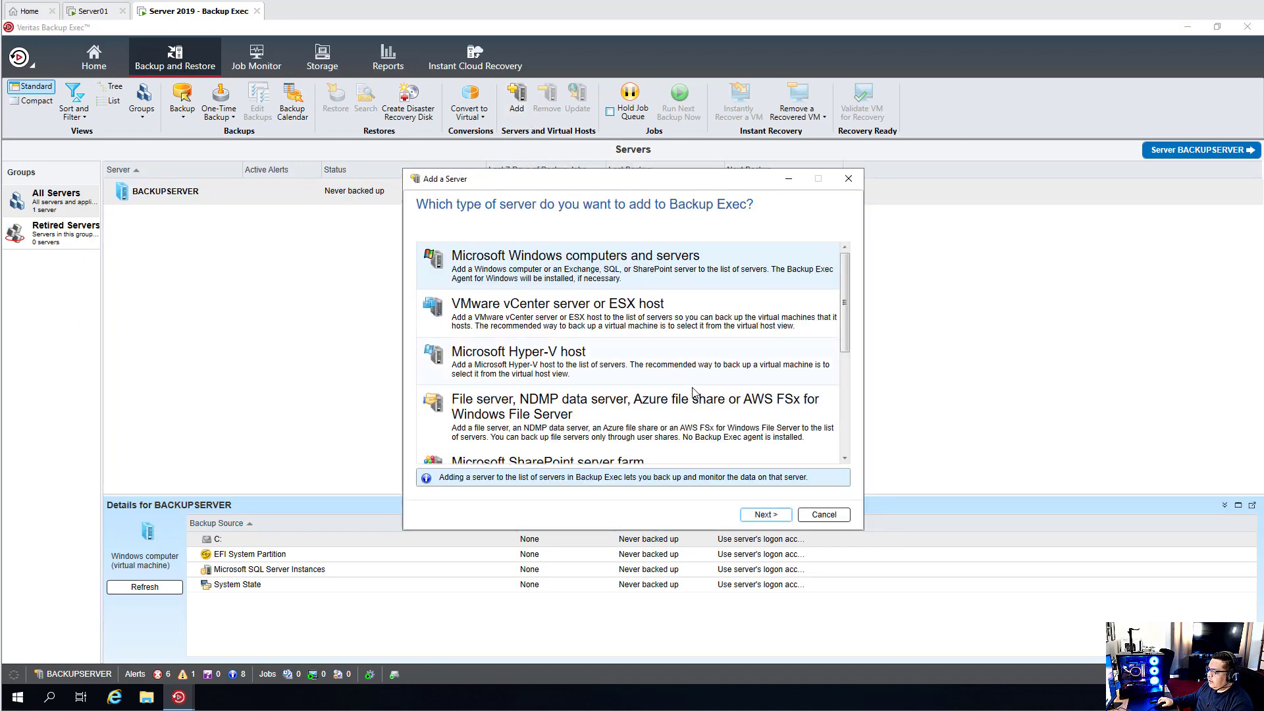
pyautogui.click(764, 514)
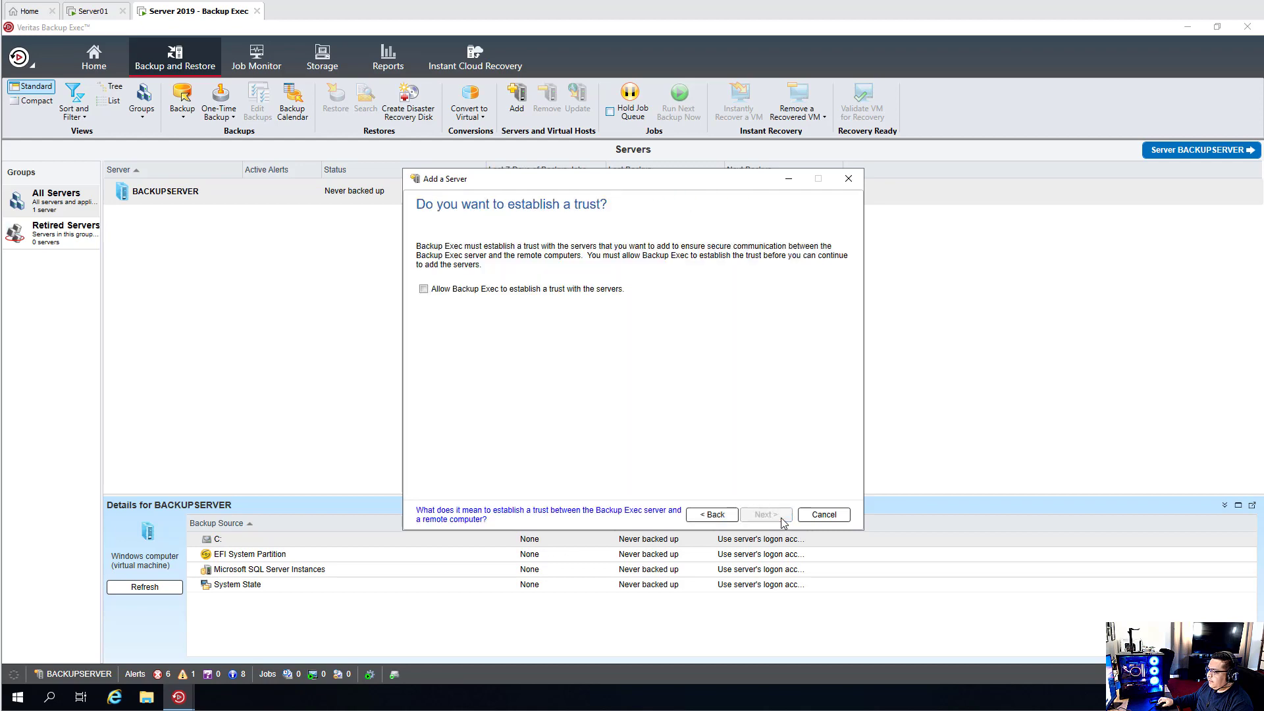
pyautogui.click(732, 517)
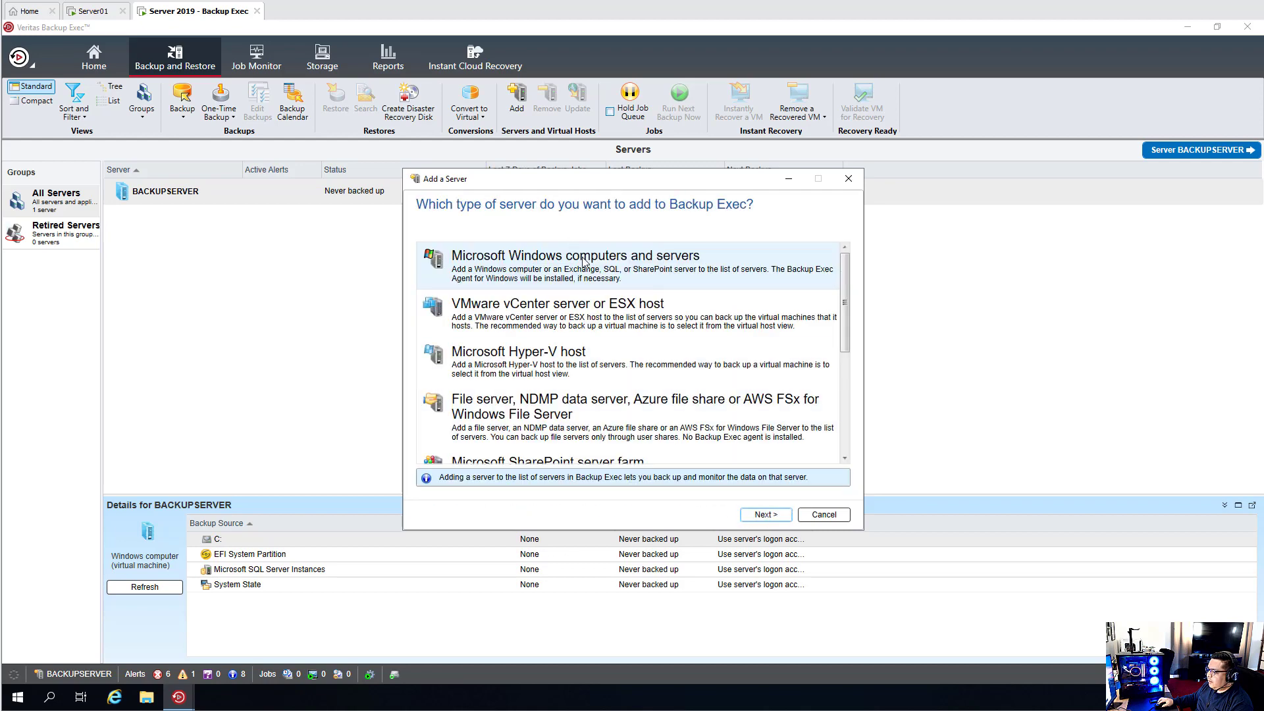
pyautogui.click(766, 515)
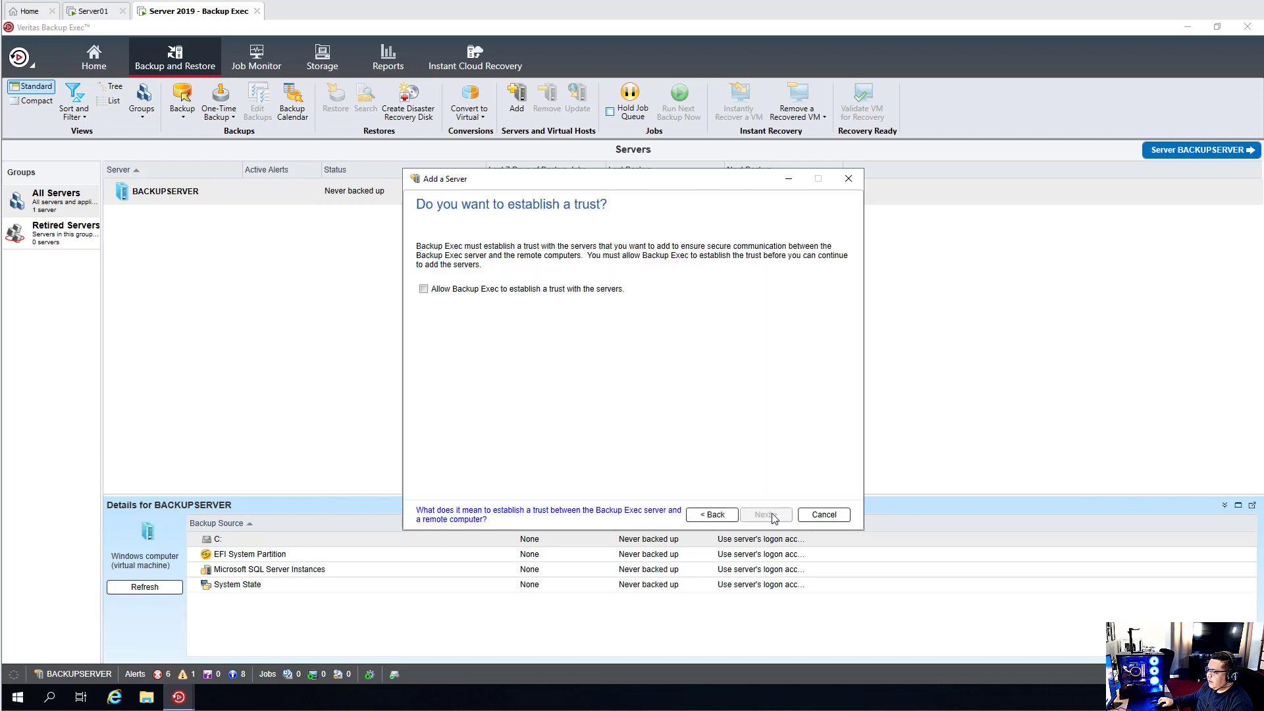
pyautogui.click(519, 294)
pyautogui.click(766, 515)
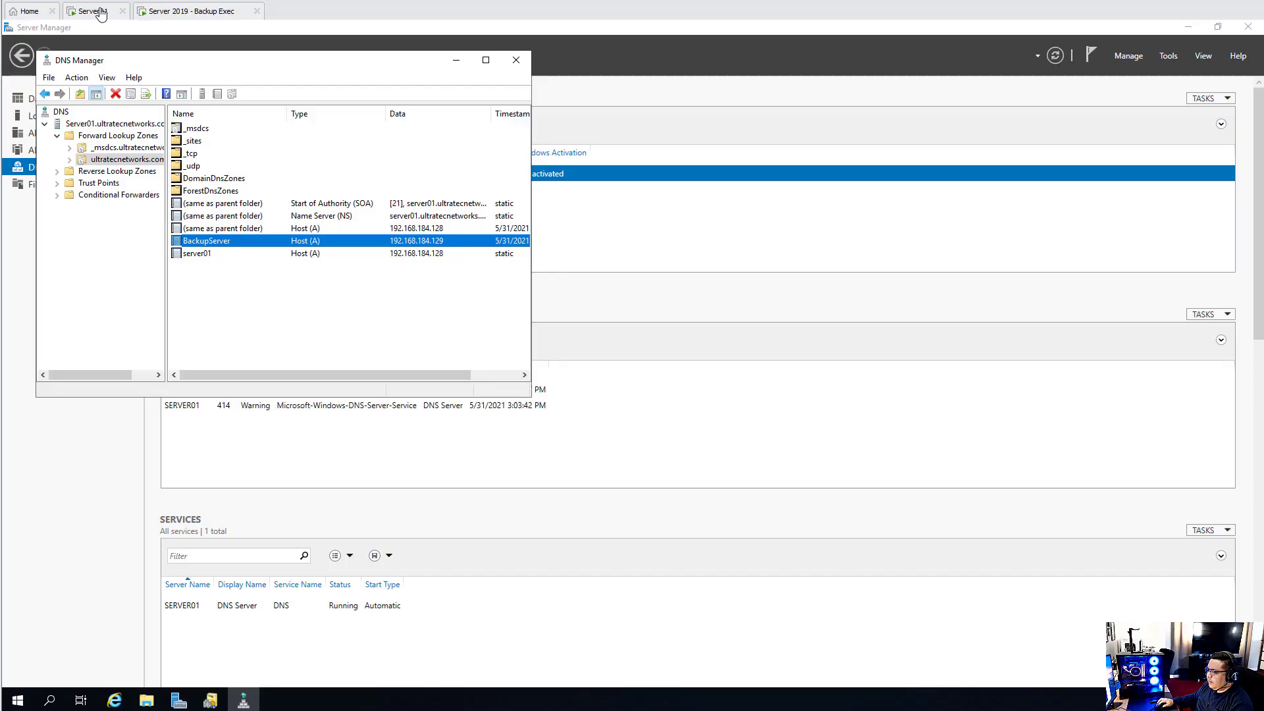
# Check server01's name in DNS Manager on the Server01 machine
pyautogui.click(97, 12)
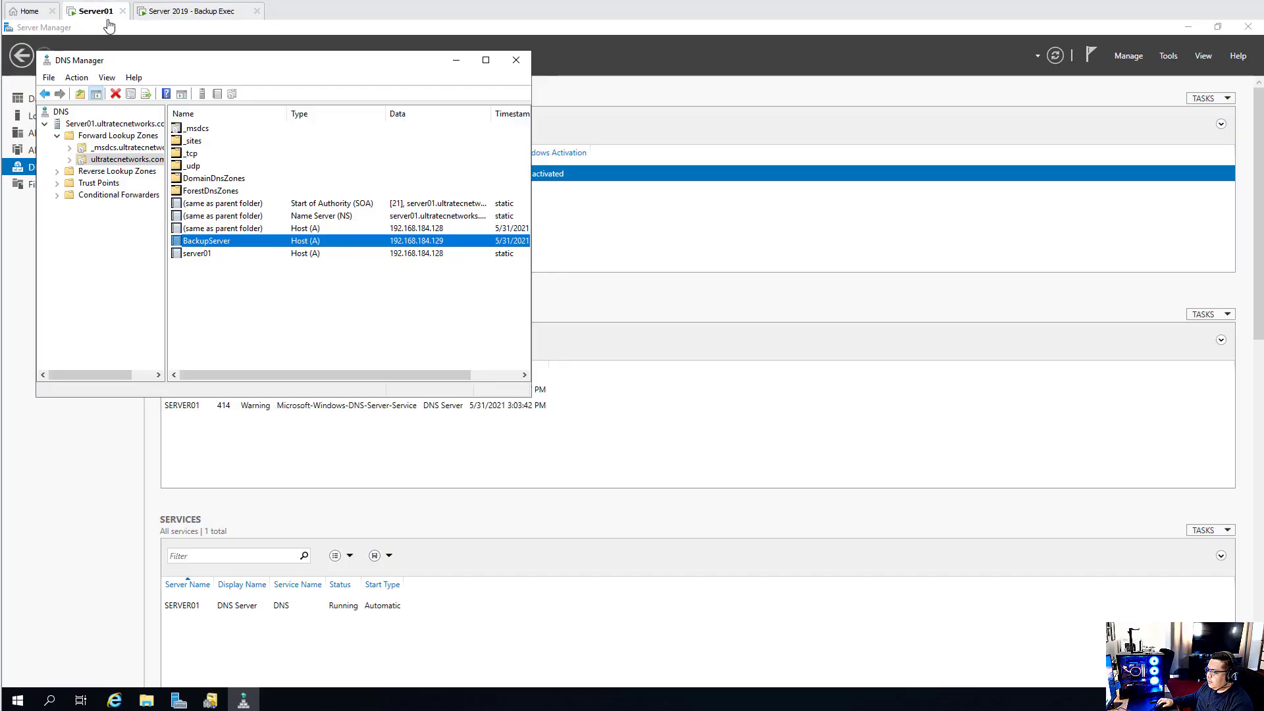
pyautogui.click(208, 254)
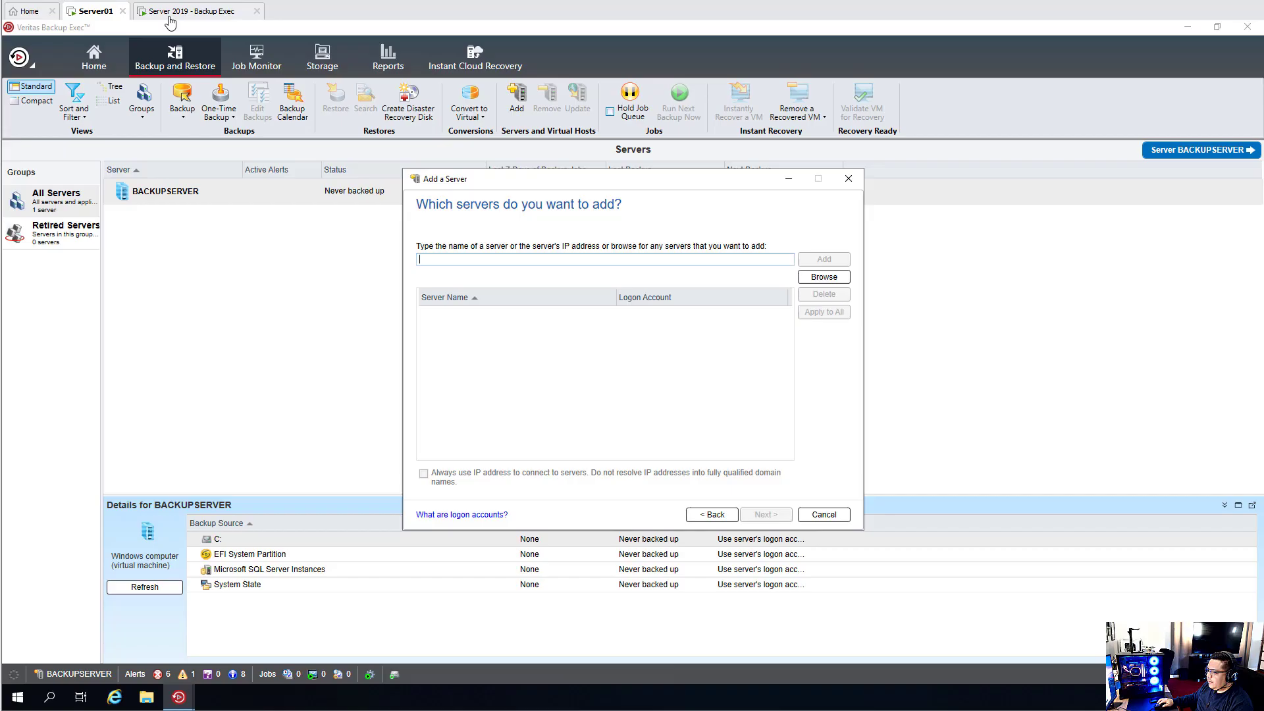
pyautogui.click(176, 12)
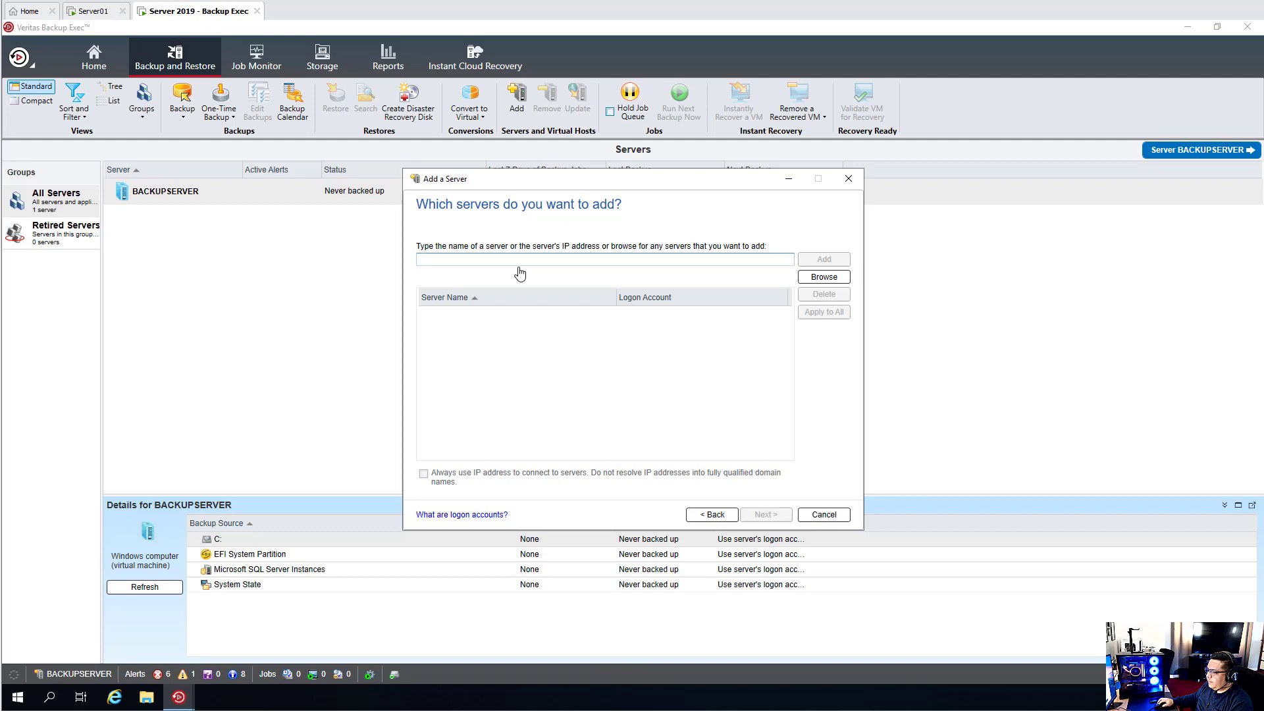
# Add server01 to the wizard using the domain administrator logon account and continue
pyautogui.click(521, 259)
pyautogui.write('server01')
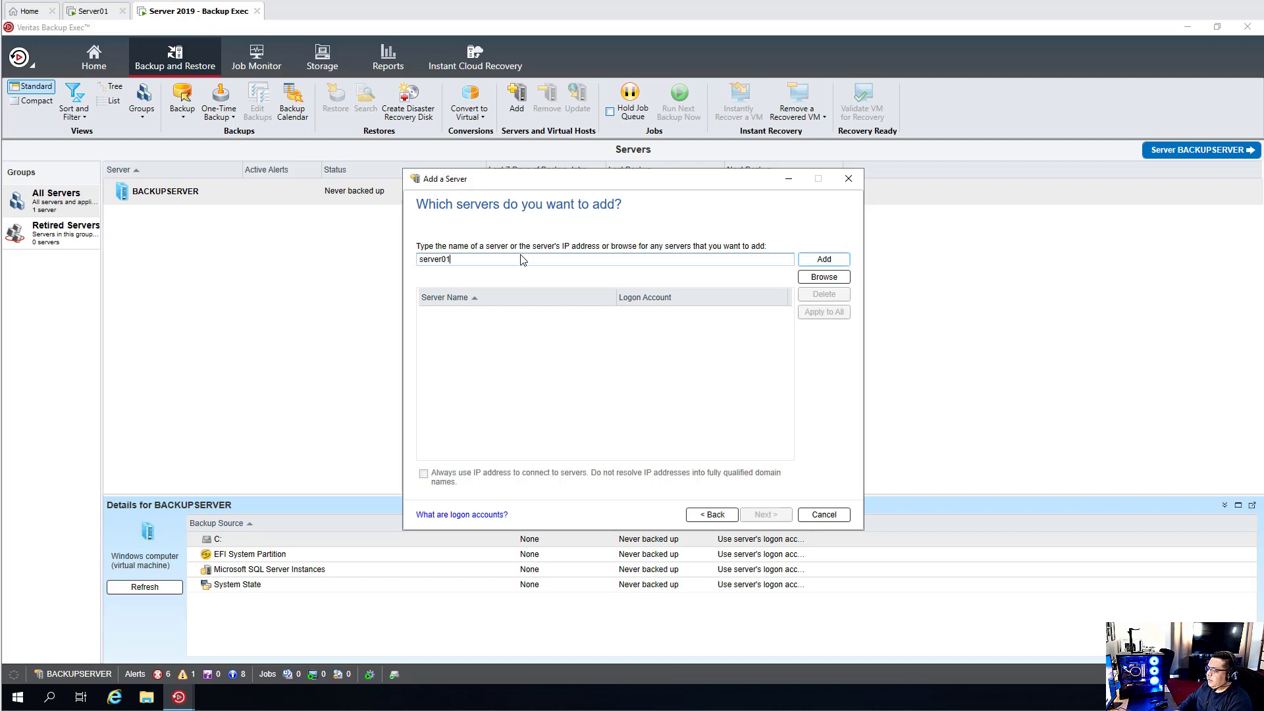
pyautogui.press('Return')
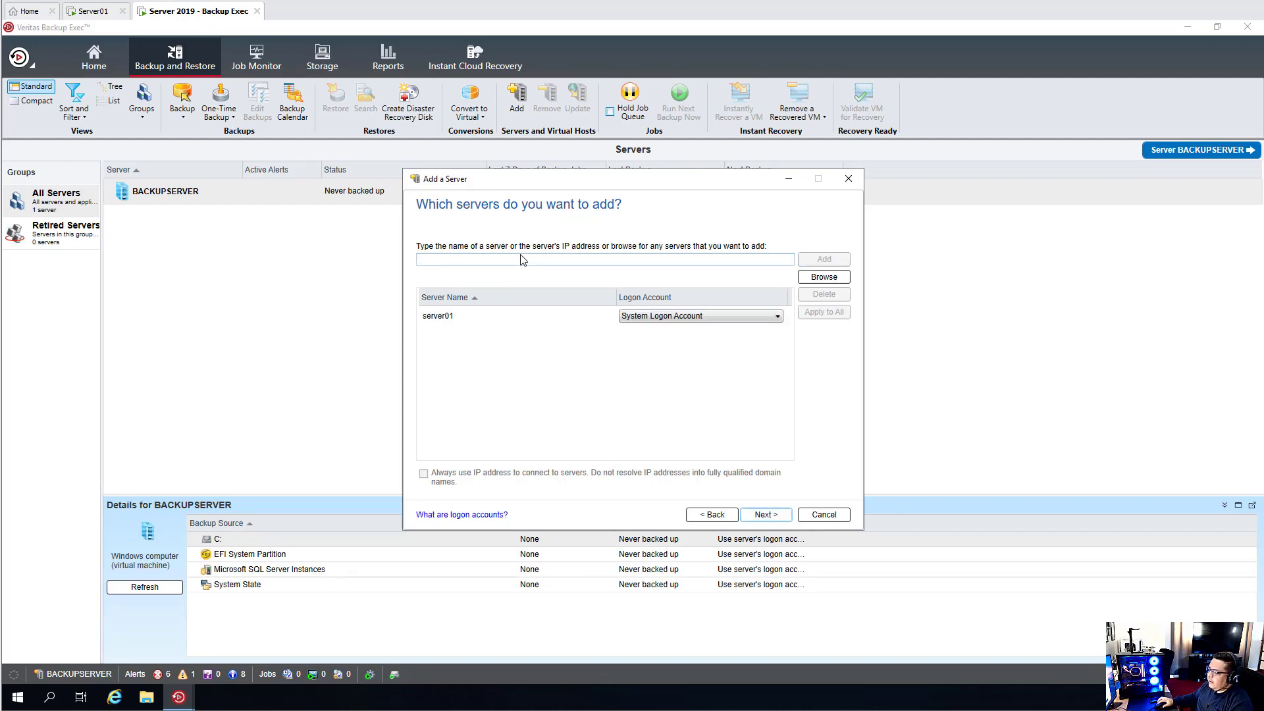
pyautogui.click(709, 319)
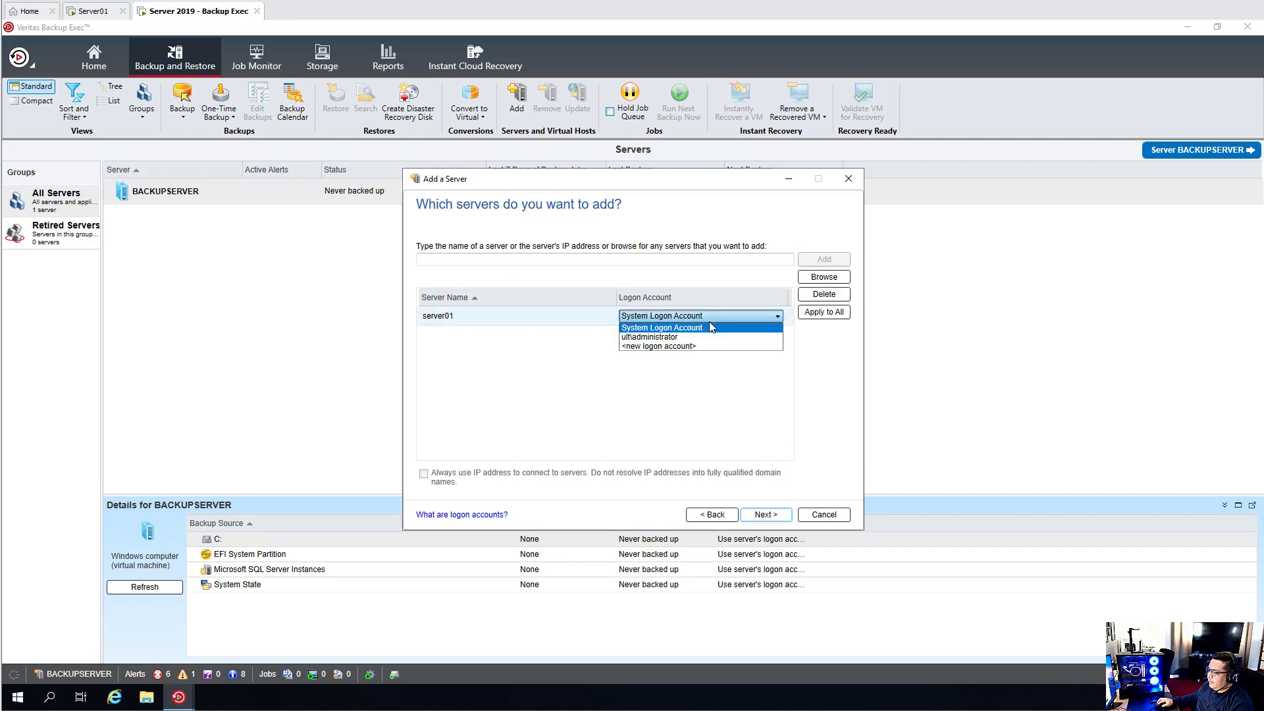
pyautogui.click(650, 337)
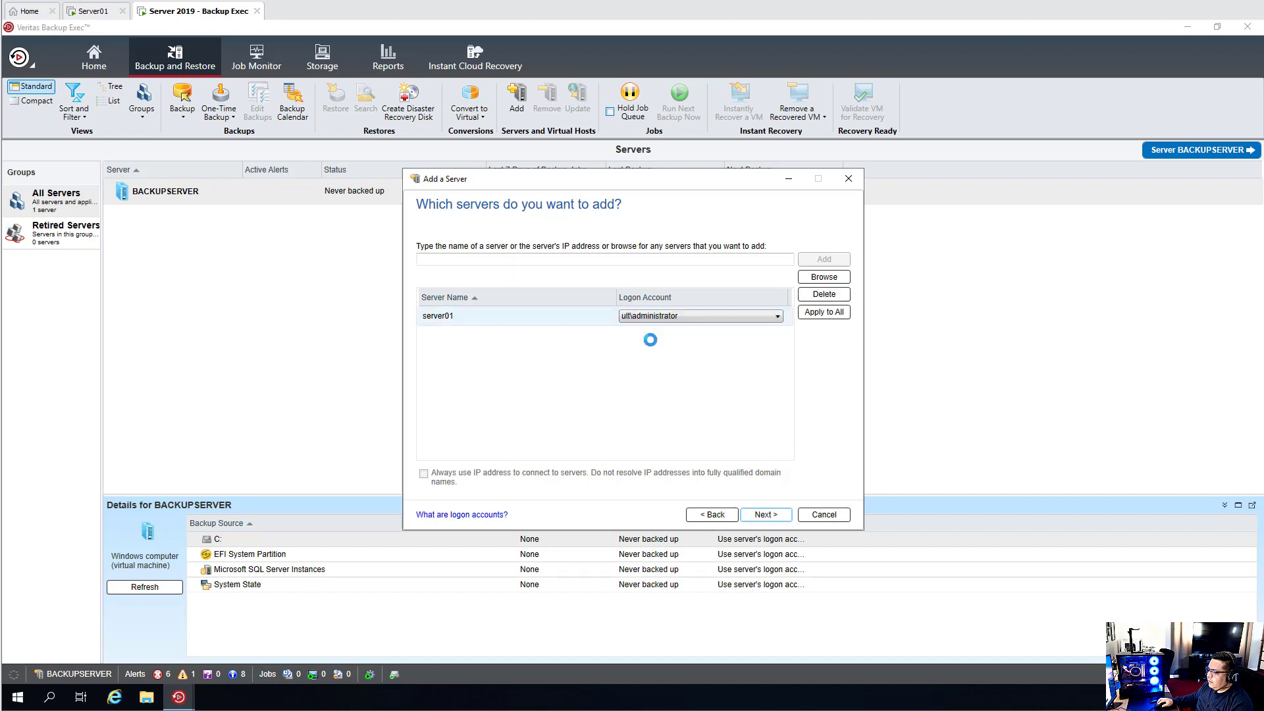
pyautogui.click(766, 514)
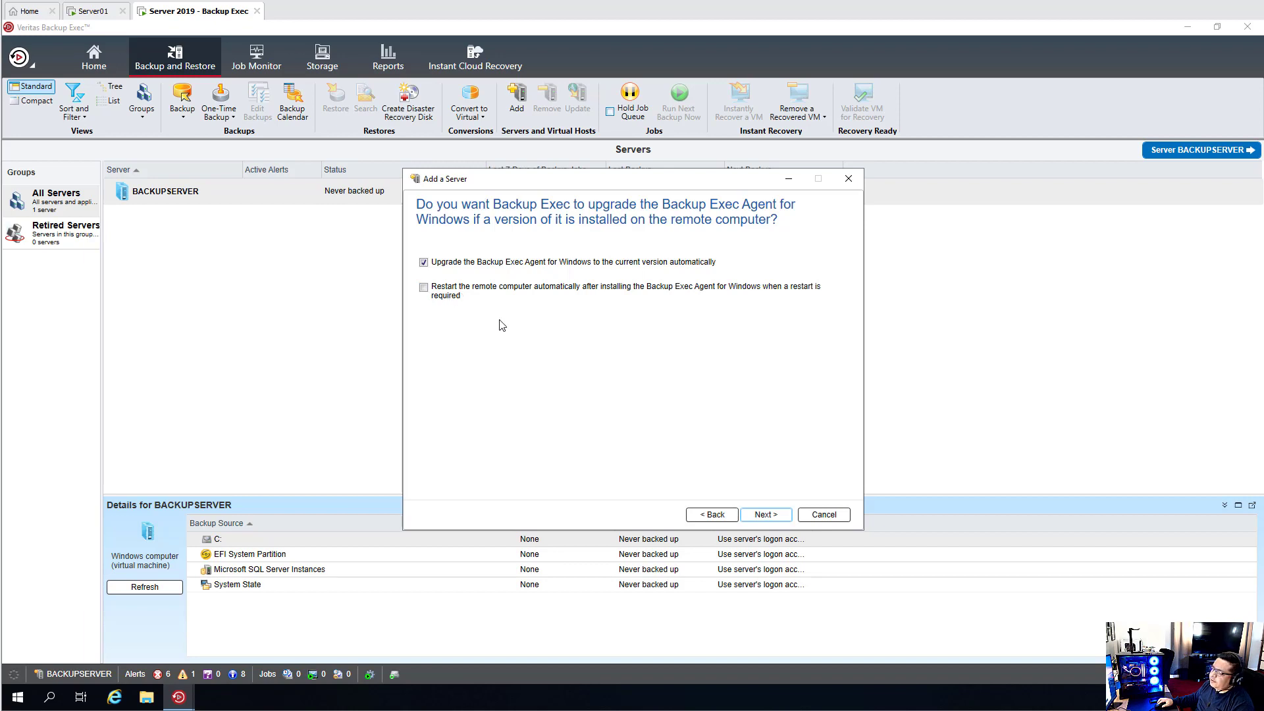
# Install the agent on server01, confirm it in the Servers list, then switch to Server01
pyautogui.click(768, 515)
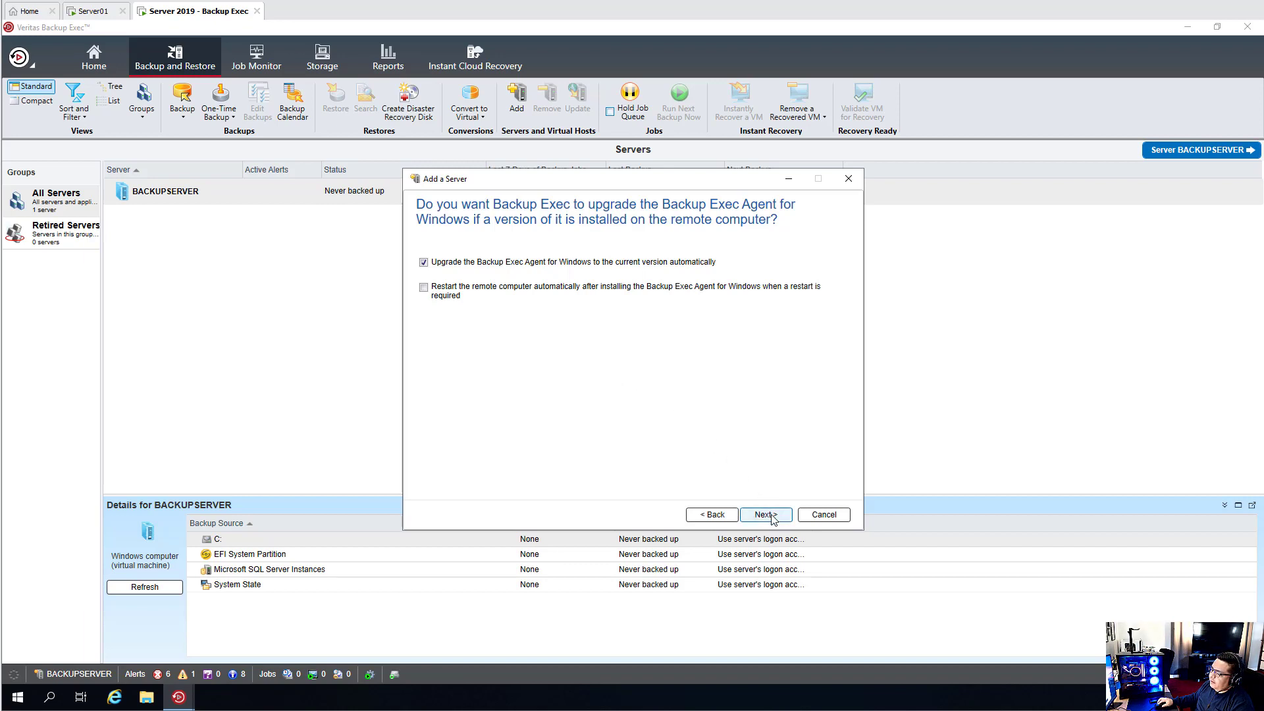
pyautogui.click(770, 515)
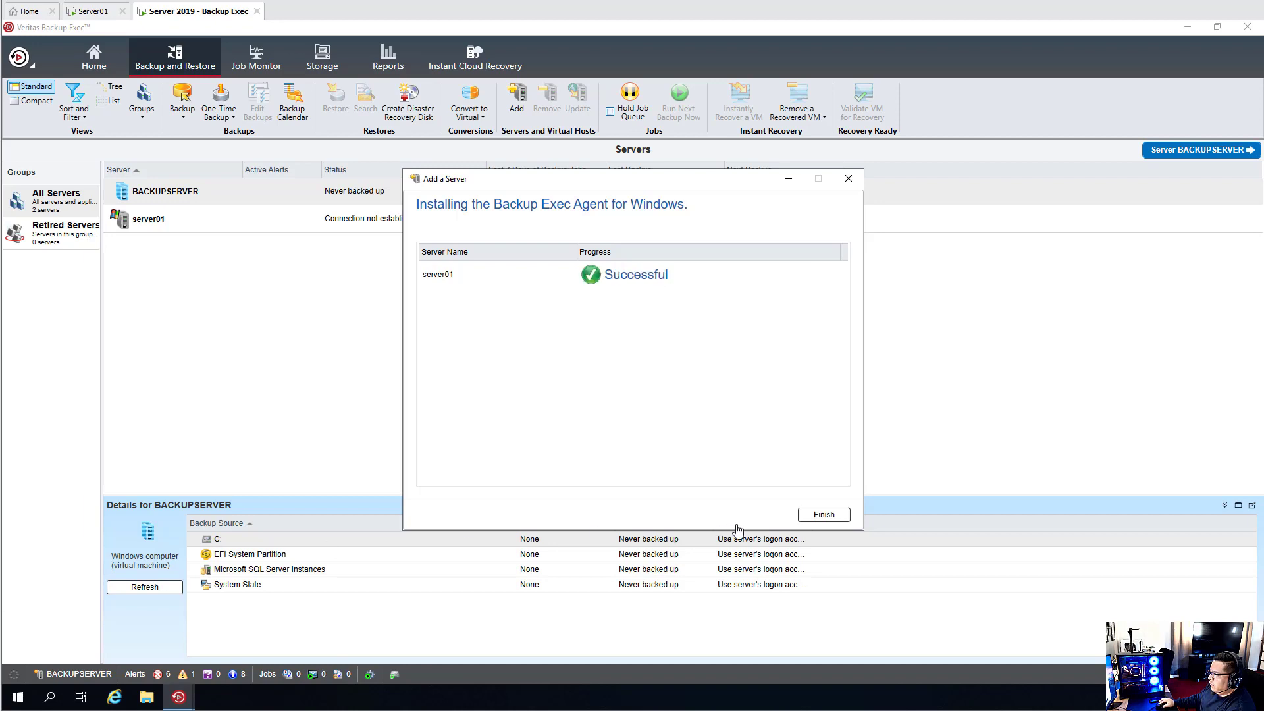
pyautogui.click(824, 515)
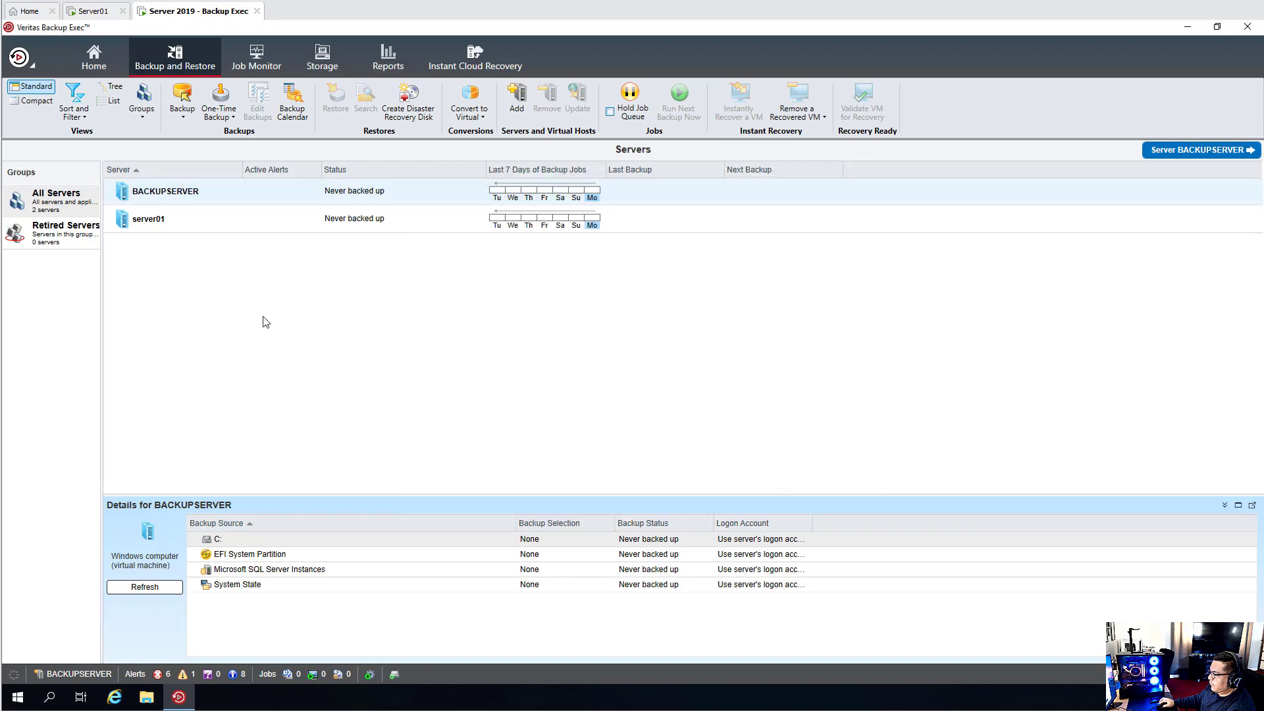
pyautogui.click(162, 219)
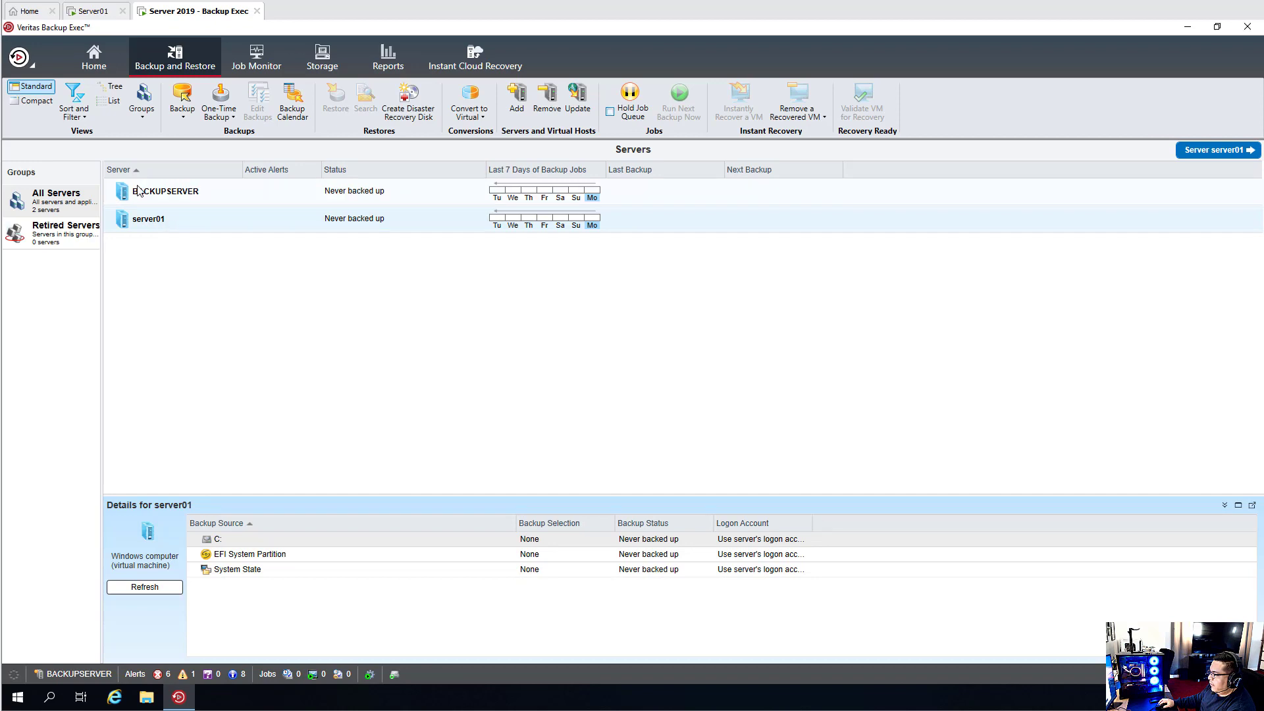
pyautogui.click(90, 15)
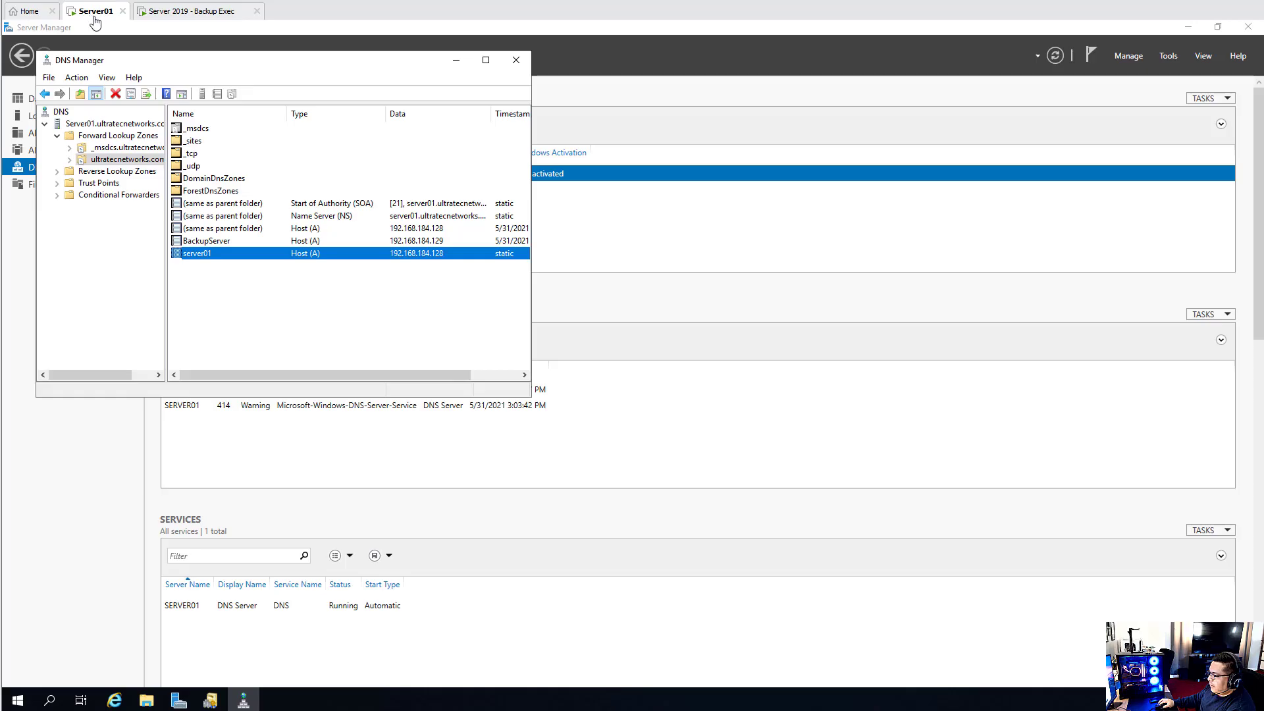
# Close DNS Manager and AD Domains and Trusts, then set the Agent Utility to start at every logon
pyautogui.click(518, 61)
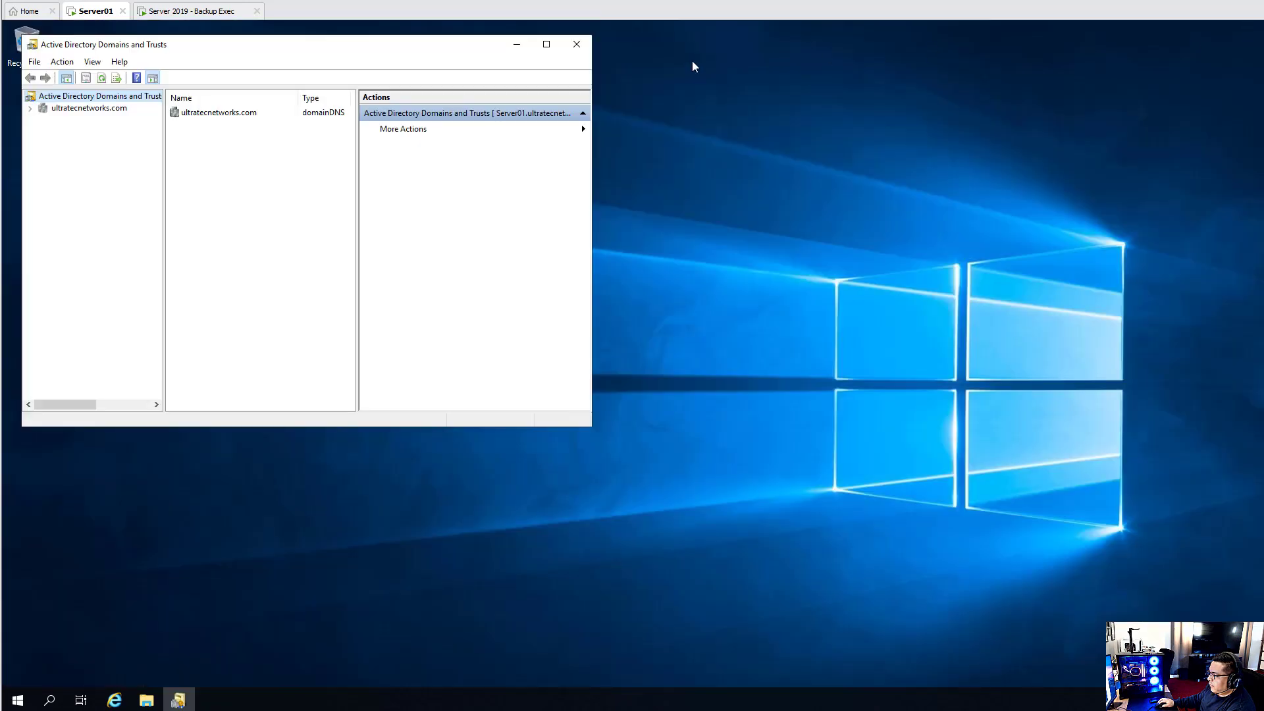
pyautogui.click(577, 44)
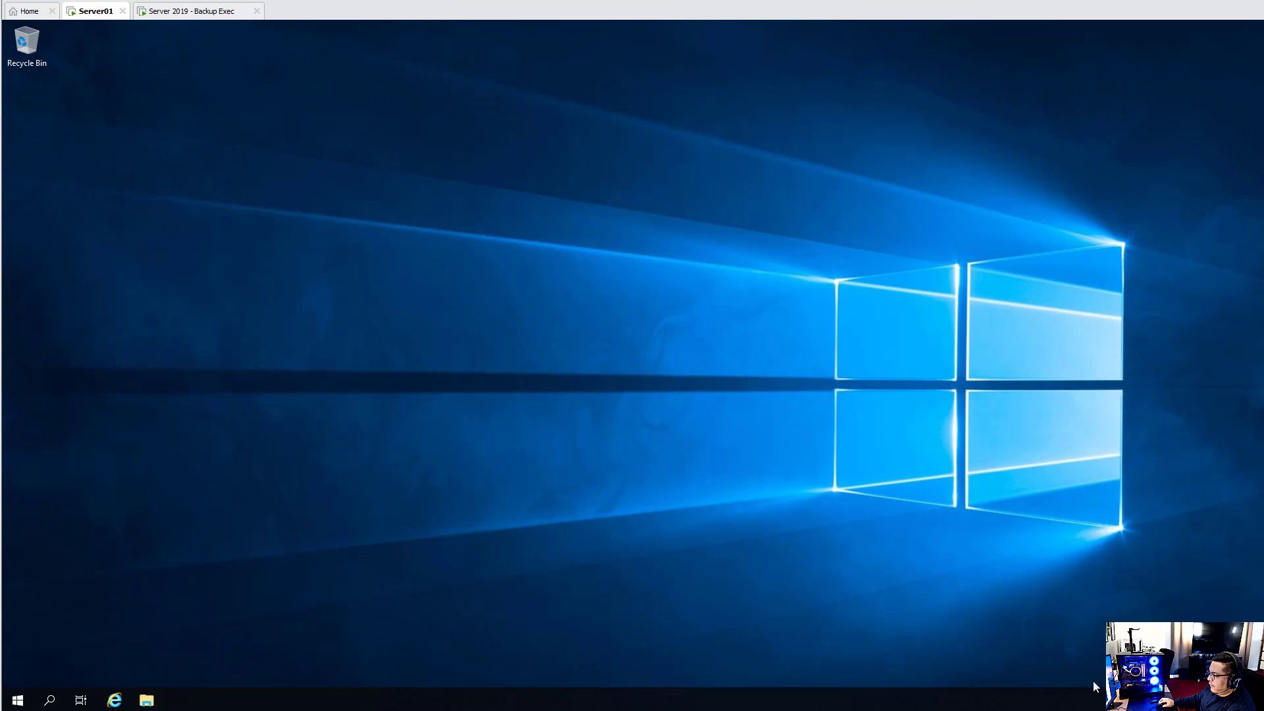
pyautogui.click(18, 699)
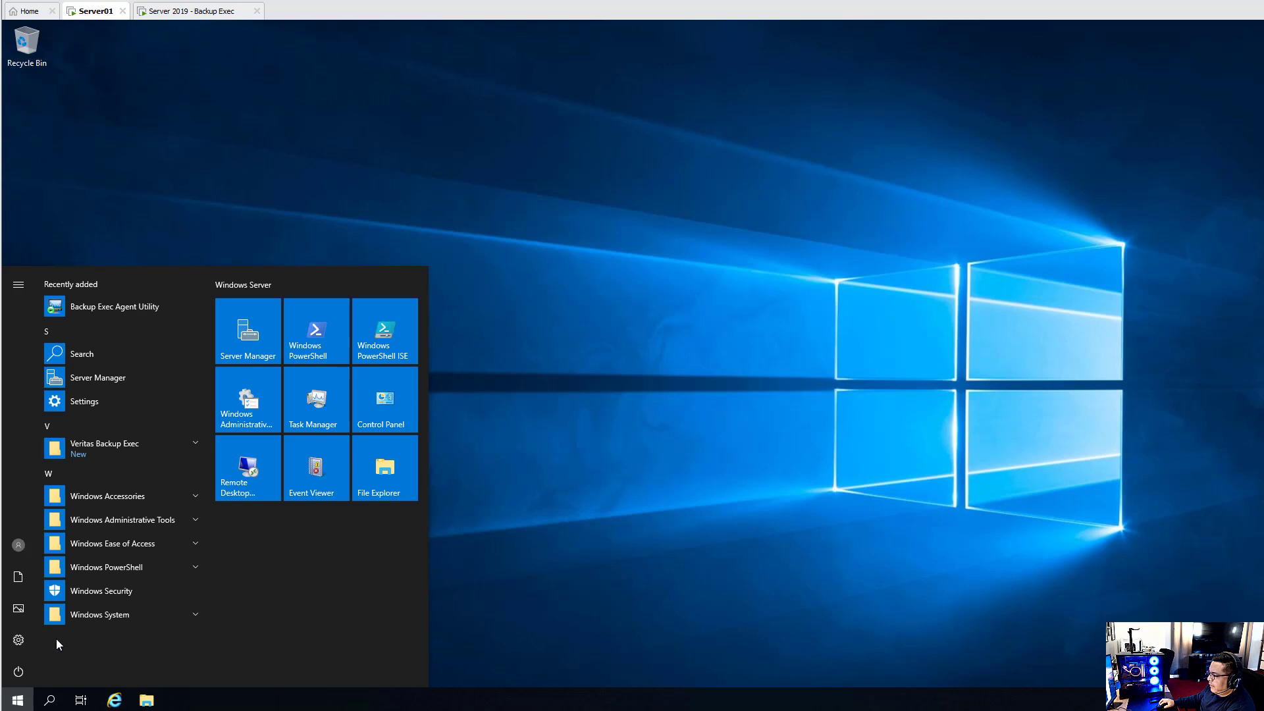
pyautogui.click(125, 307)
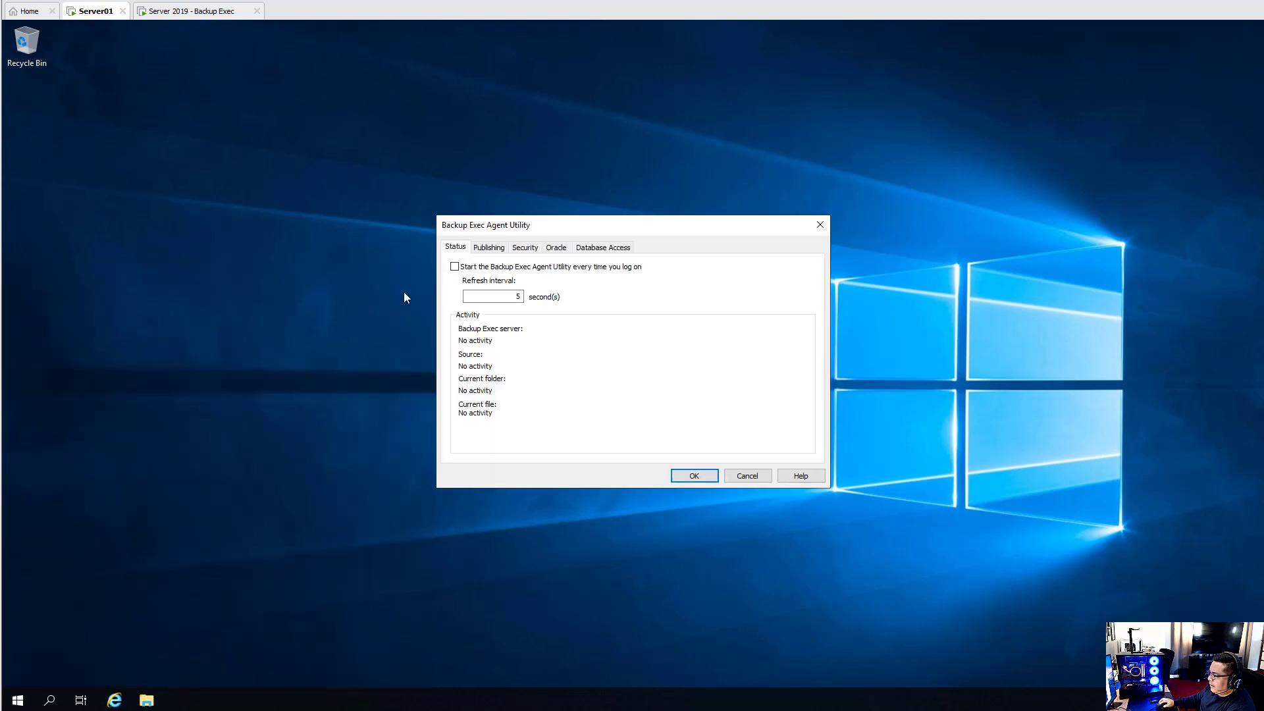
pyautogui.click(455, 267)
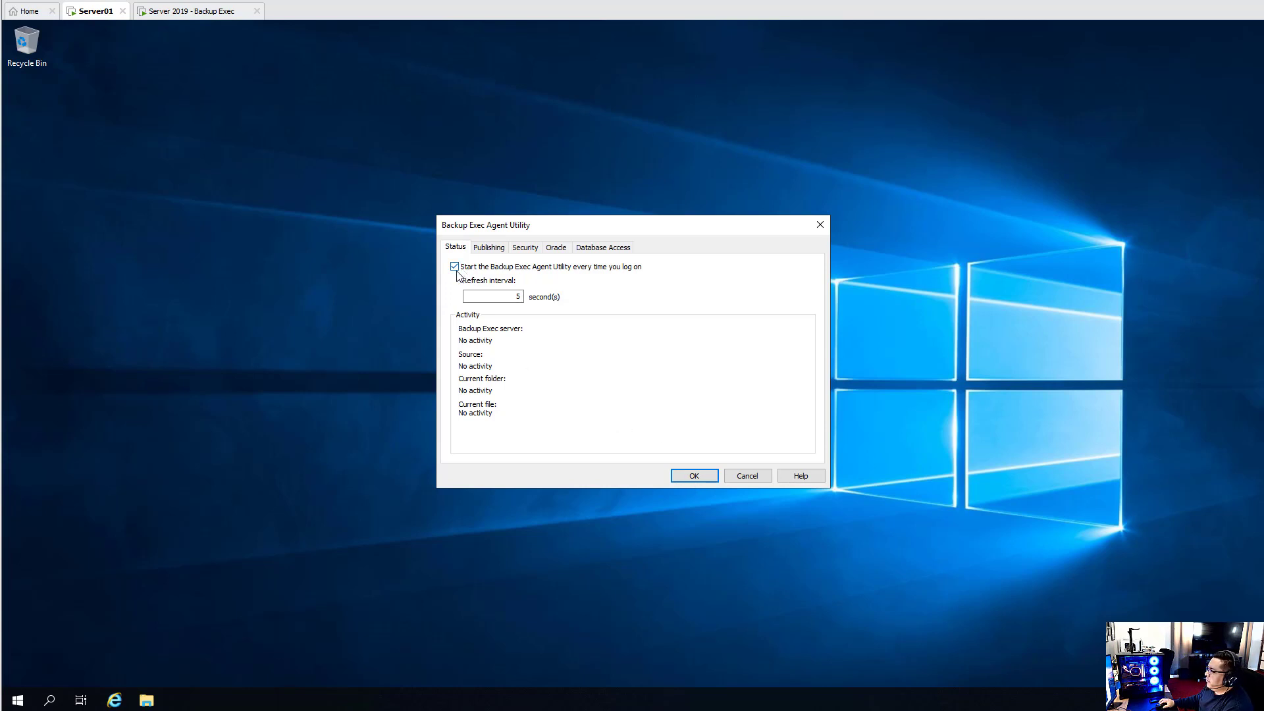
pyautogui.click(705, 478)
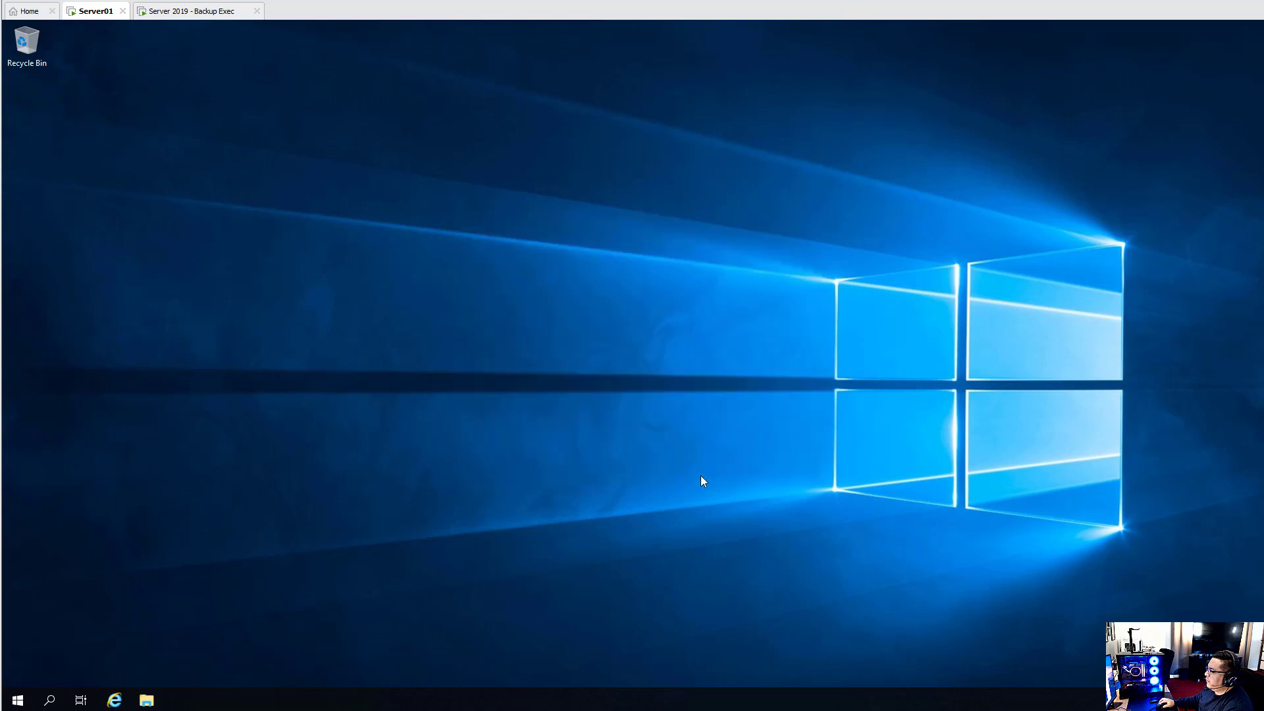